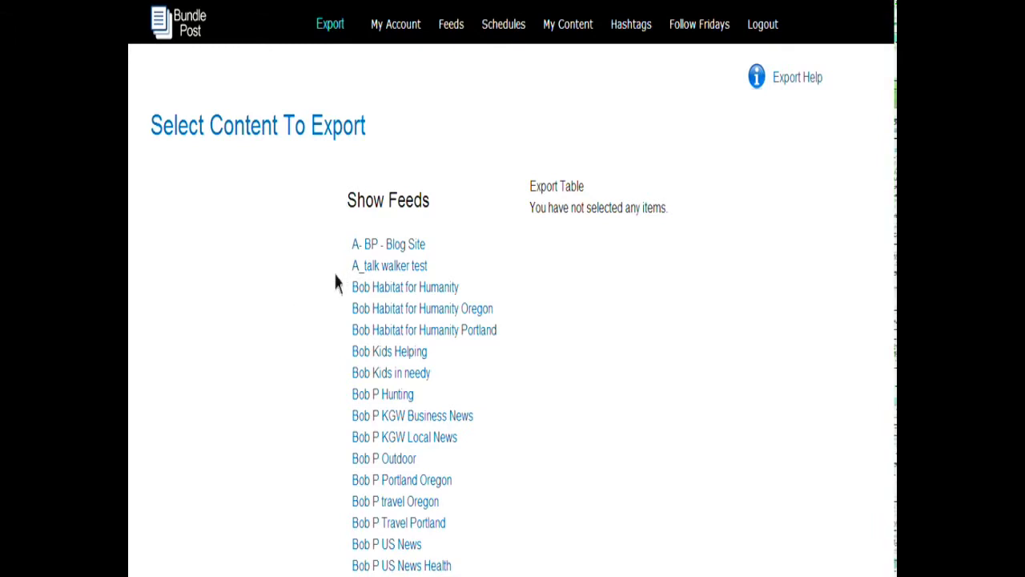
# Step: Look through the feeds, content folders, Follow Friday lists and hashtag groups available for export
pyautogui.scroll(-5, 337, 285)
pyautogui.scroll(3, 324, 306)
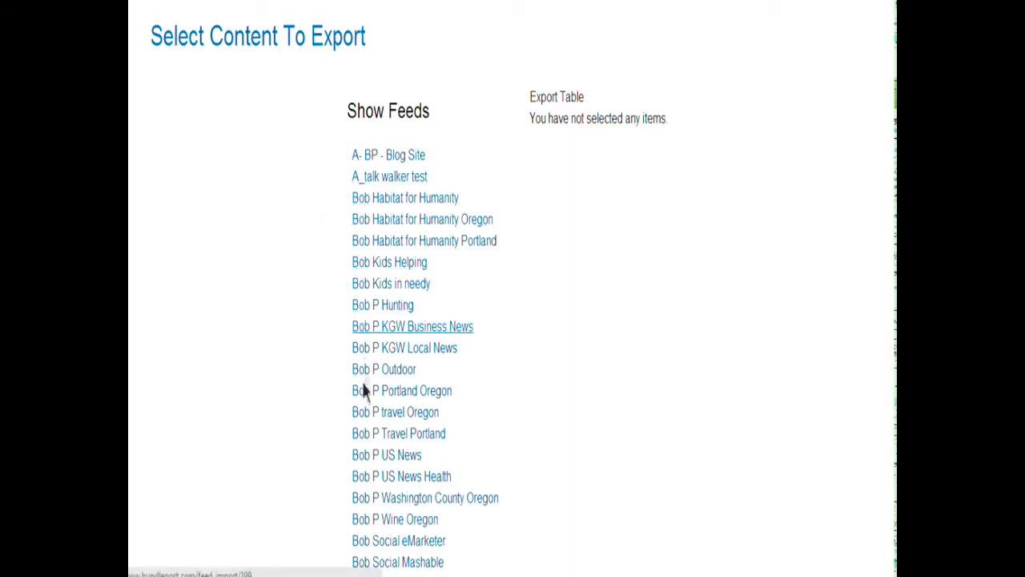
pyautogui.scroll(-3, 316, 453)
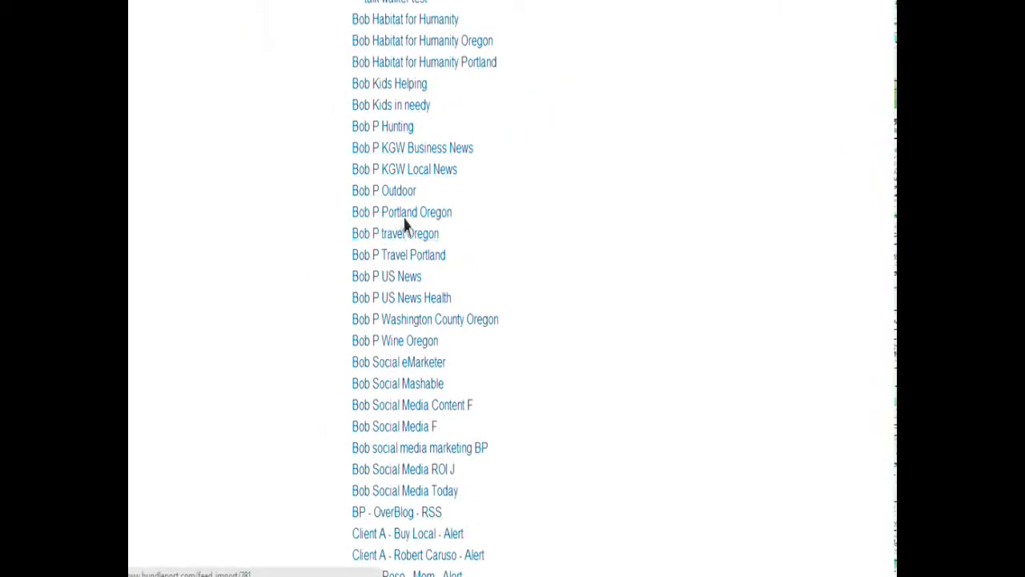
pyautogui.scroll(-5, 312, 323)
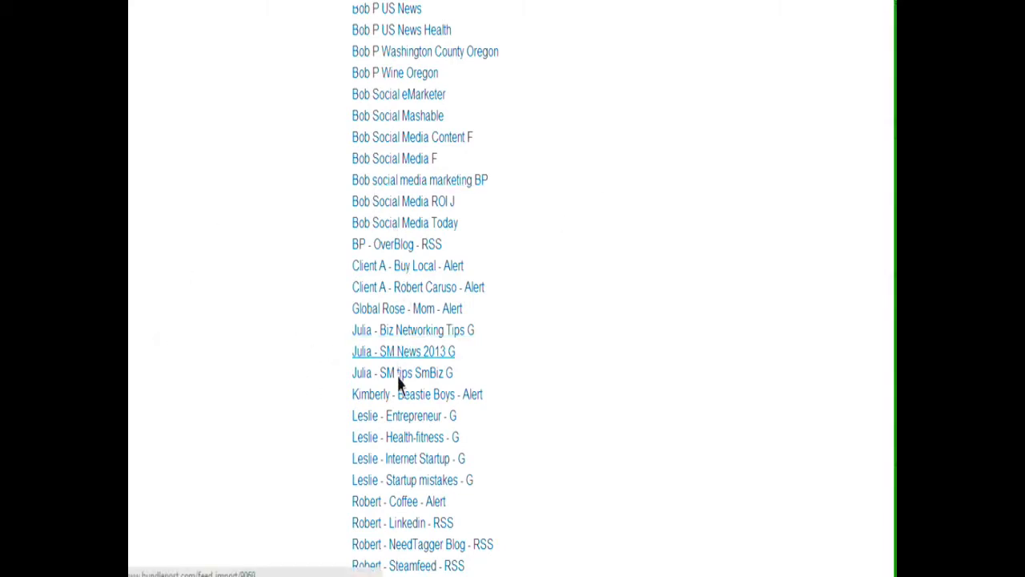
pyautogui.scroll(1, 568, 263)
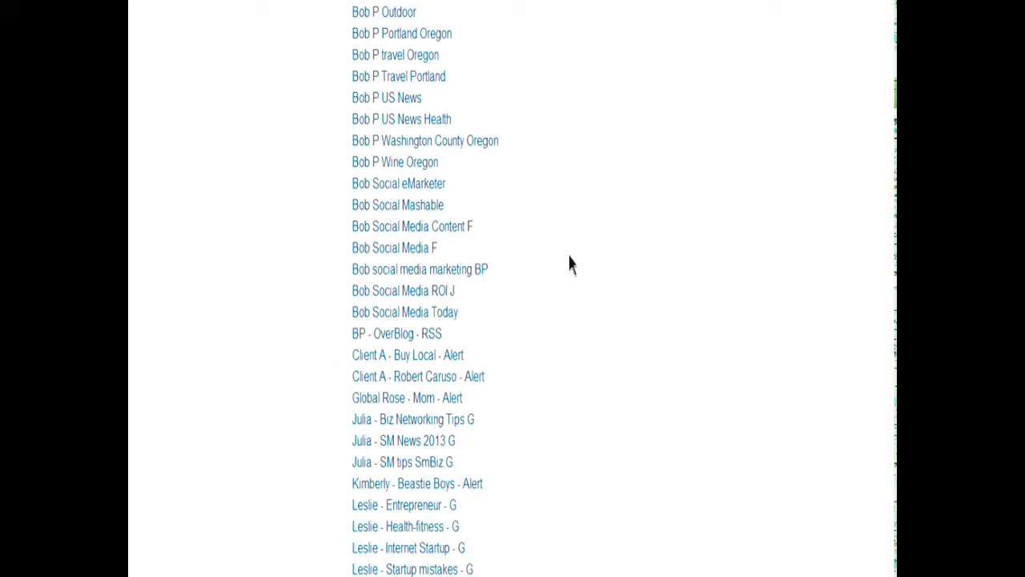
pyautogui.scroll(1, 569, 265)
pyautogui.scroll(-6, 566, 264)
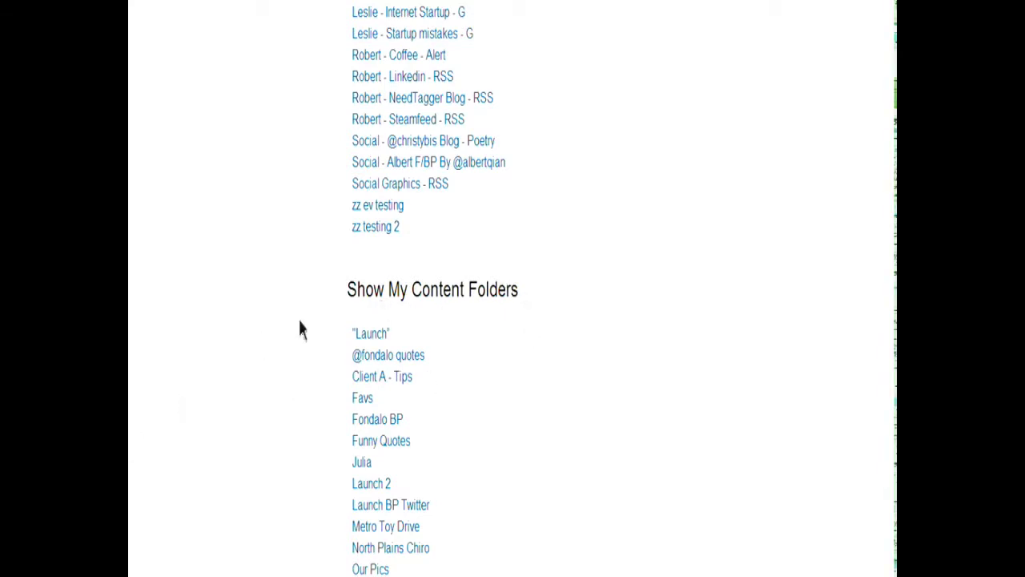
pyautogui.scroll(-1, 301, 329)
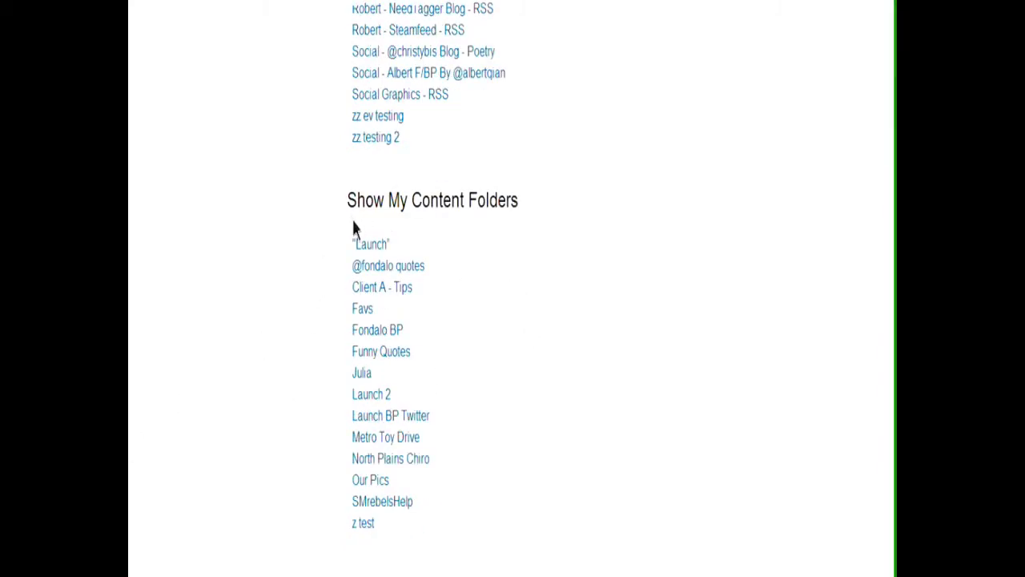
pyautogui.scroll(-1, 286, 384)
pyautogui.scroll(-2, 284, 357)
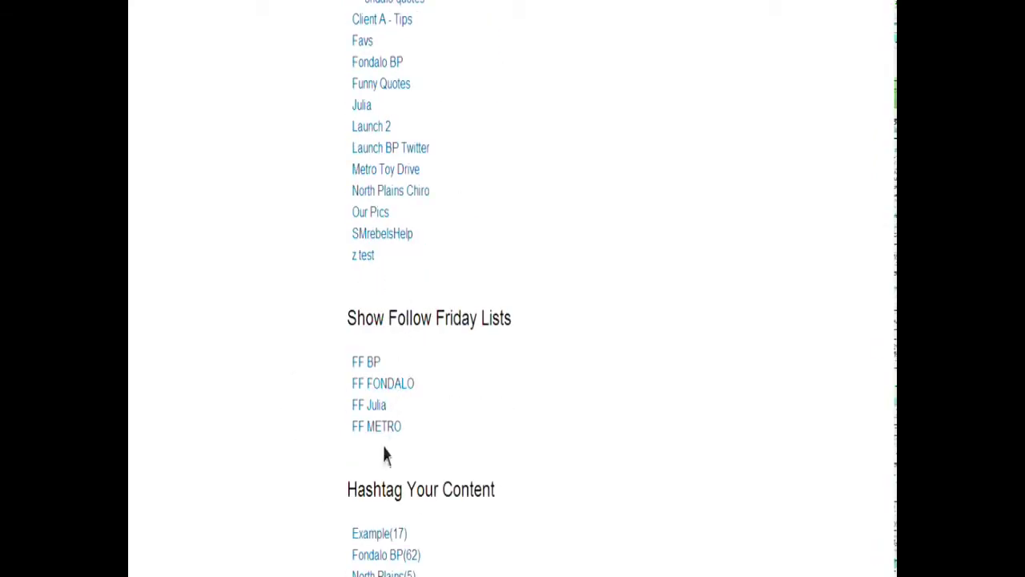
pyautogui.scroll(-2, 292, 433)
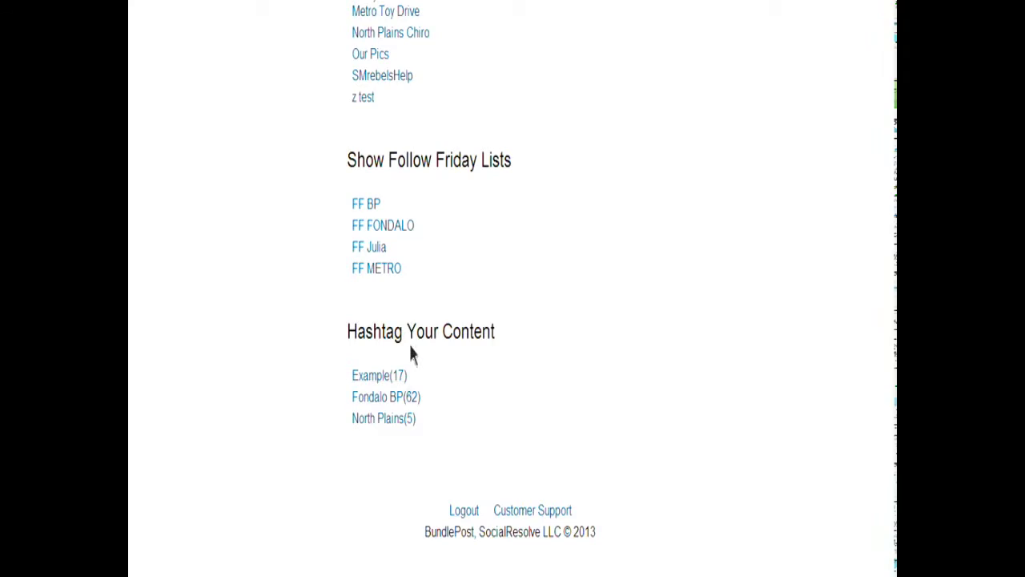
pyautogui.scroll(7, 264, 229)
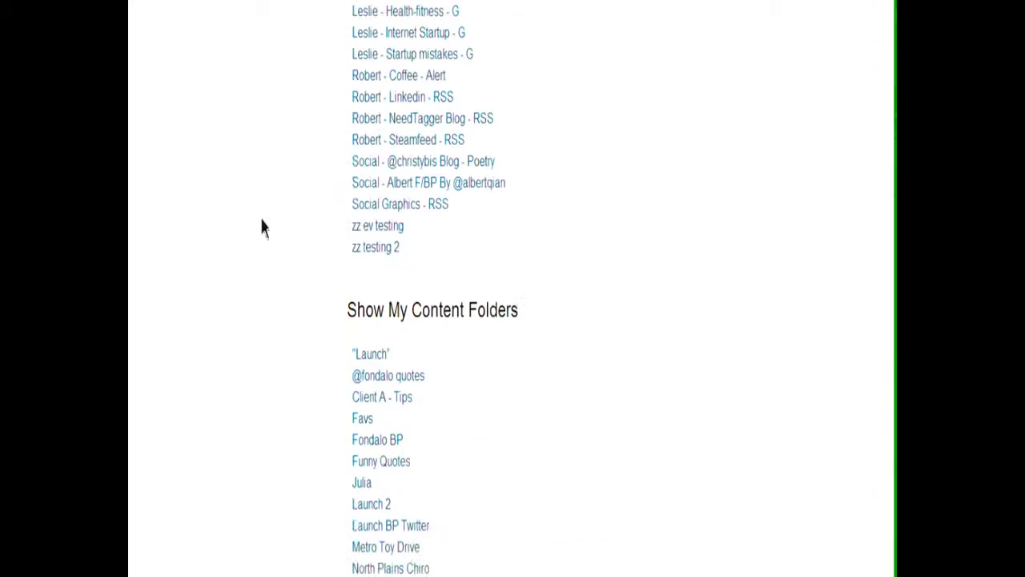
pyautogui.scroll(9, 265, 230)
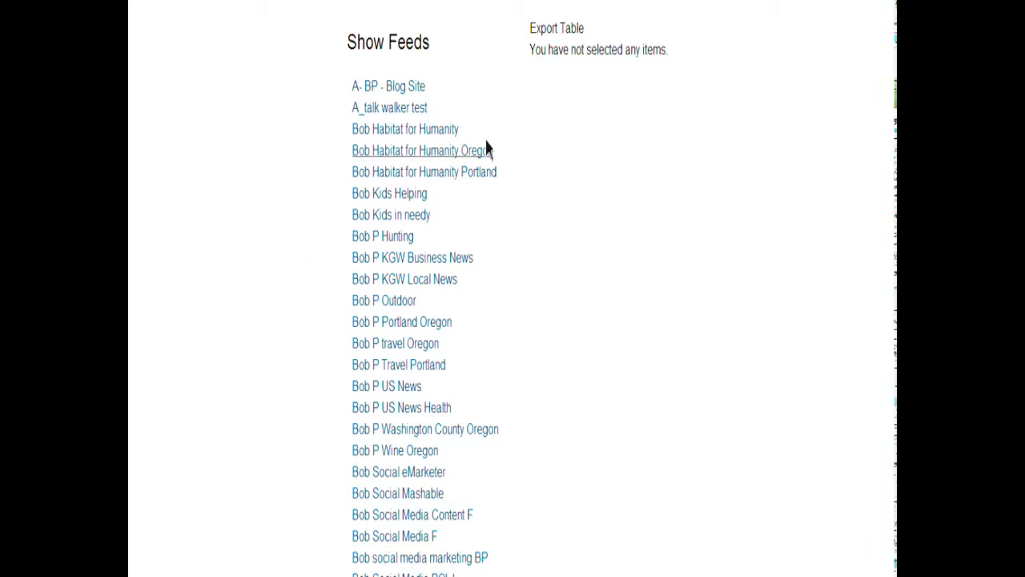
# Step: Open the SM News 2013 G feed and browse its stories, trying out the selection of the US Open 2013 story
pyautogui.scroll(-4, 301, 351)
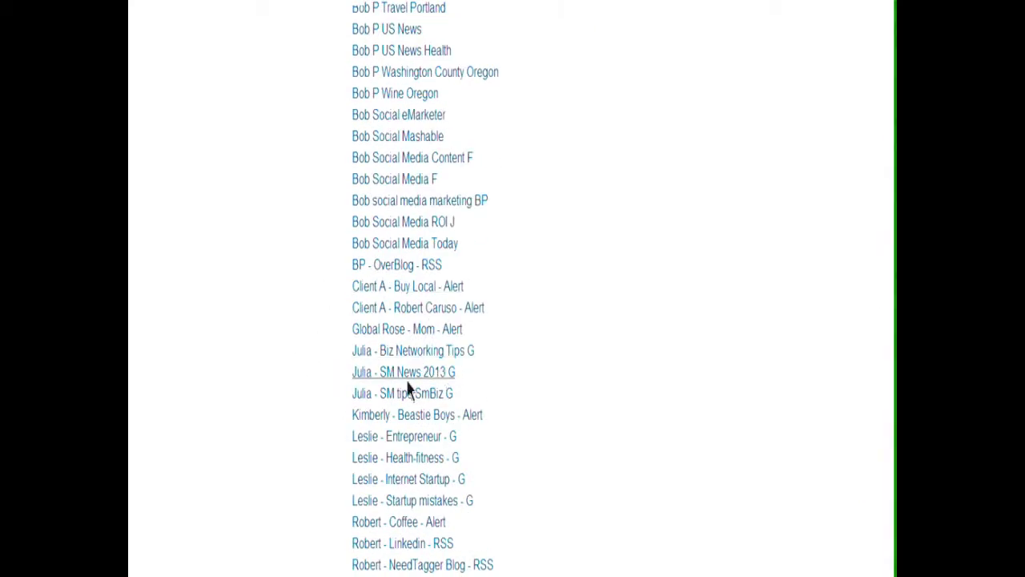
pyautogui.click(407, 377)
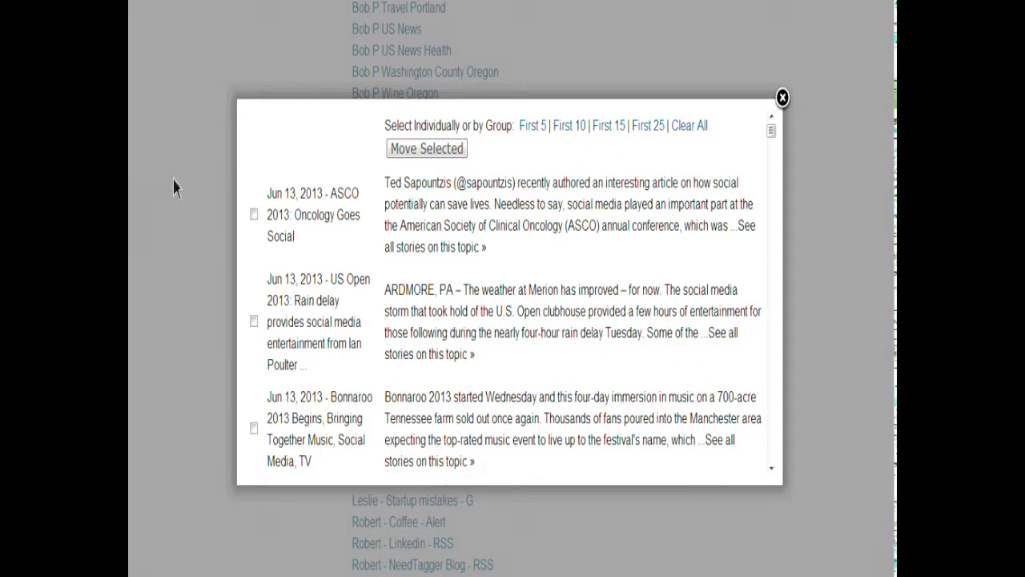
pyautogui.click(253, 321)
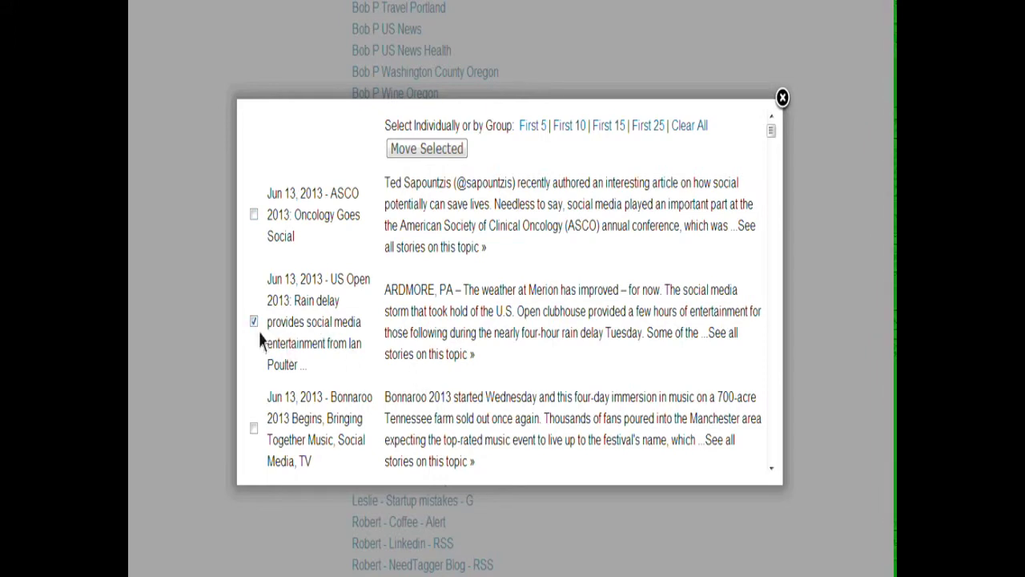
pyautogui.click(389, 352)
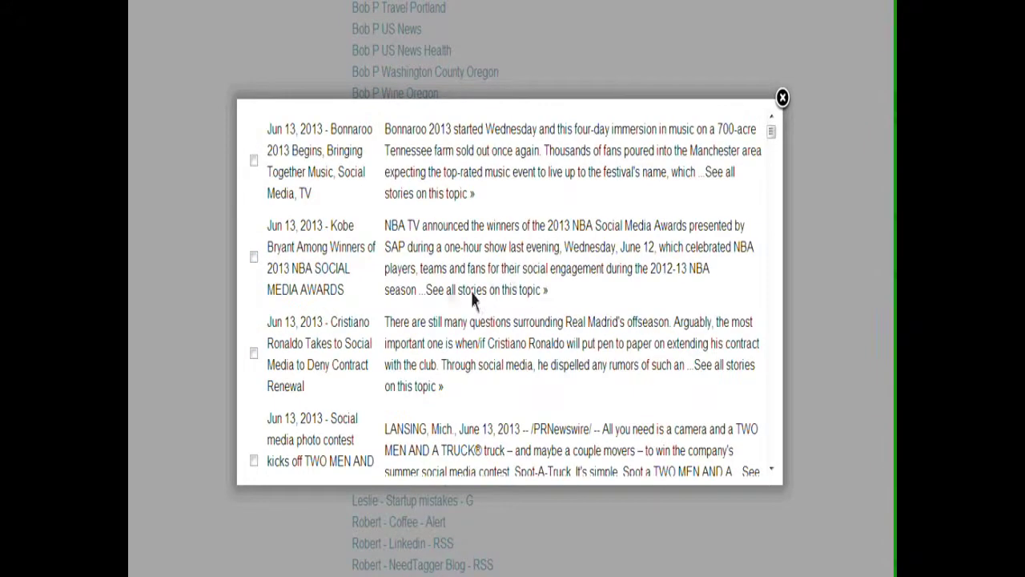
pyautogui.scroll(-1, 251, 270)
pyautogui.scroll(1, 603, 367)
pyautogui.scroll(3, 600, 361)
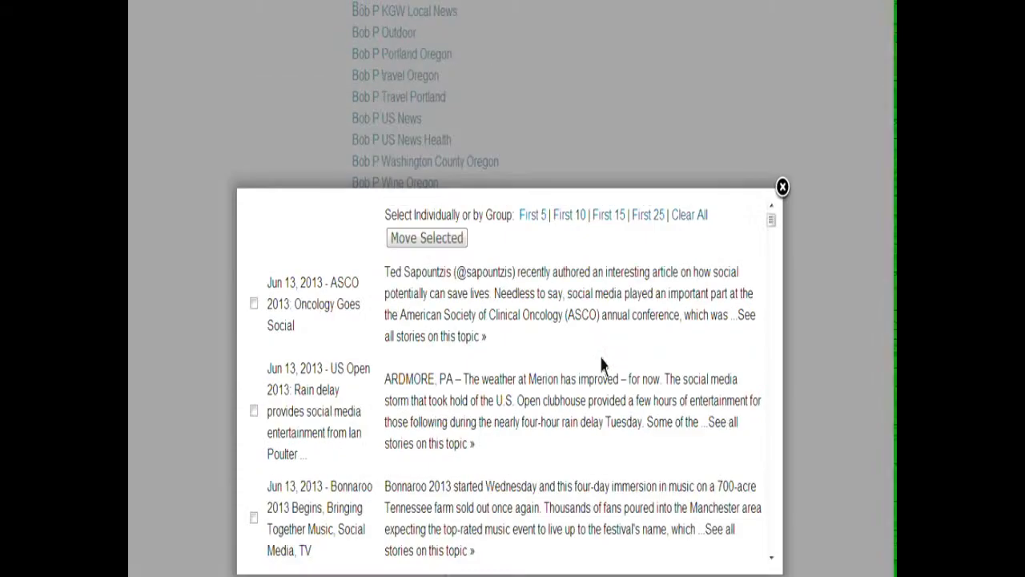
pyautogui.scroll(-1, 851, 256)
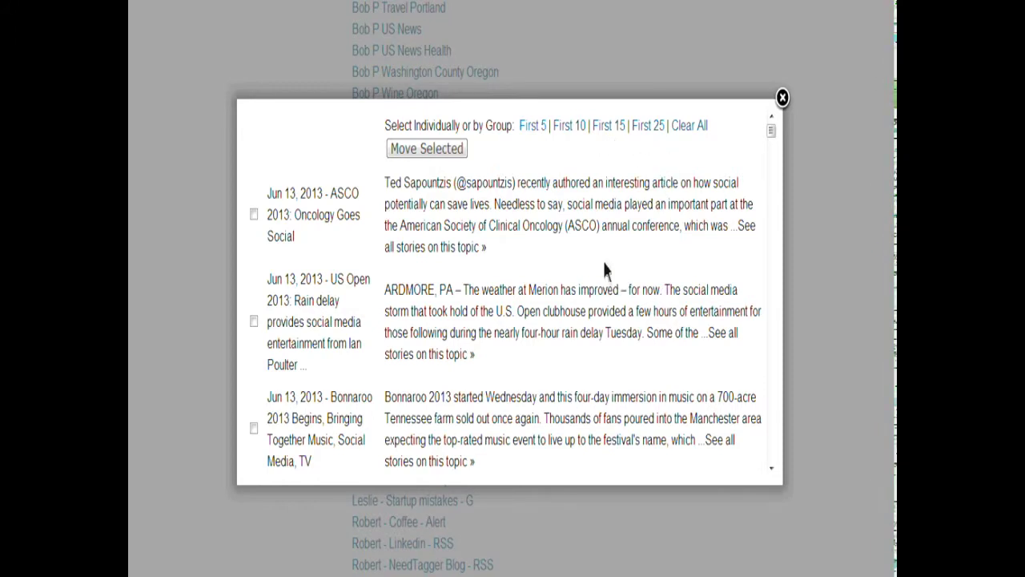
# Step: Select the first 15 stories of the open feed, move them to the export table and close the story list
pyautogui.click(609, 131)
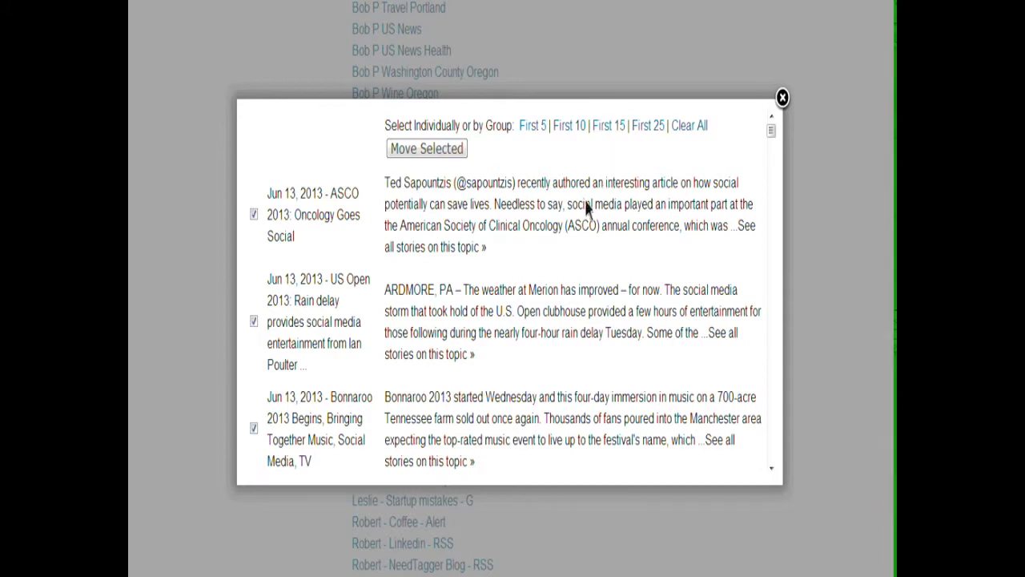
pyautogui.click(437, 152)
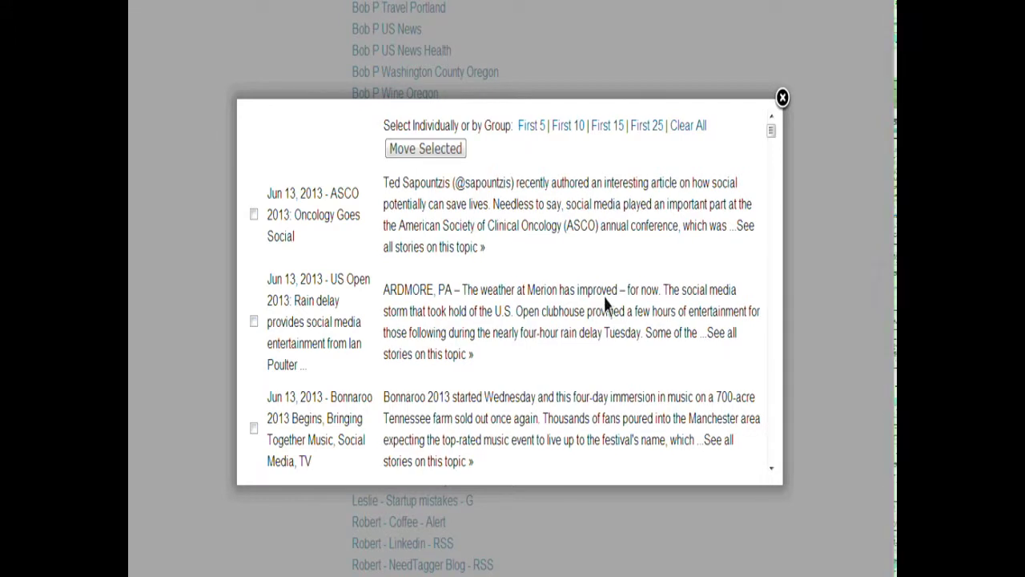
pyautogui.click(782, 98)
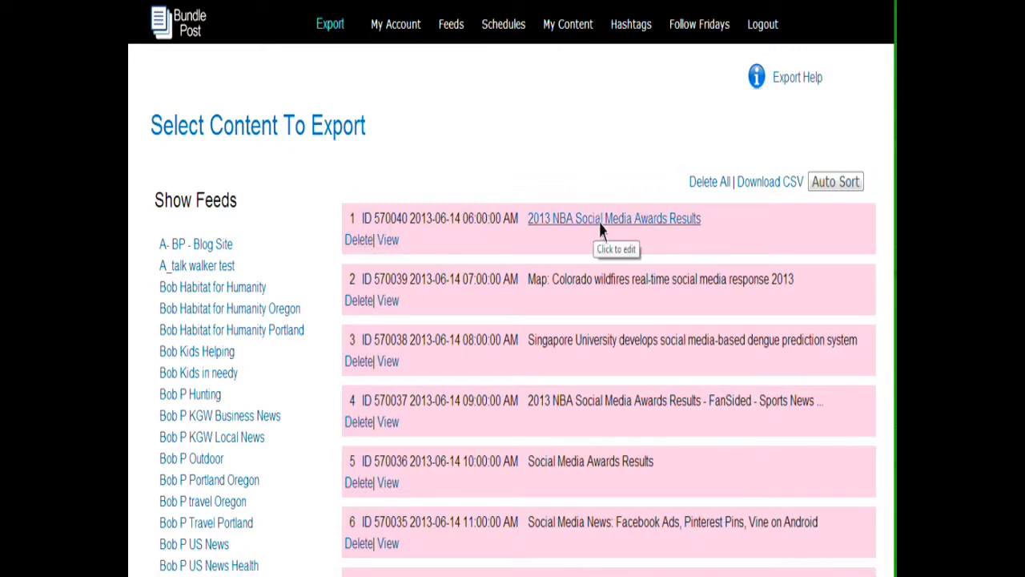
# Step: Review the titles and scheduled dates and times of the stories in the export table
pyautogui.scroll(-2, 645, 341)
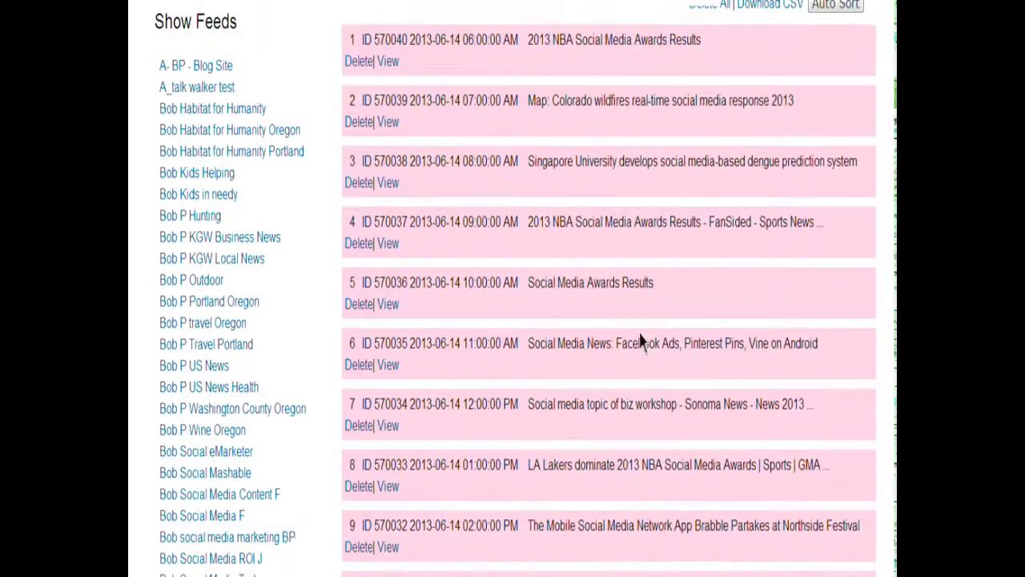
pyautogui.scroll(-5, 640, 341)
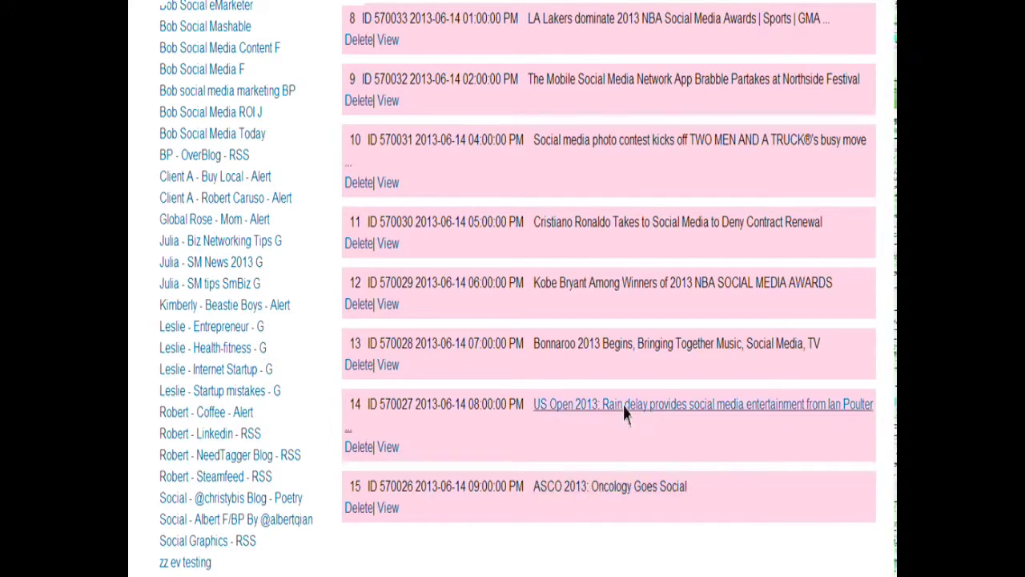
pyautogui.scroll(1, 623, 406)
pyautogui.scroll(5, 624, 406)
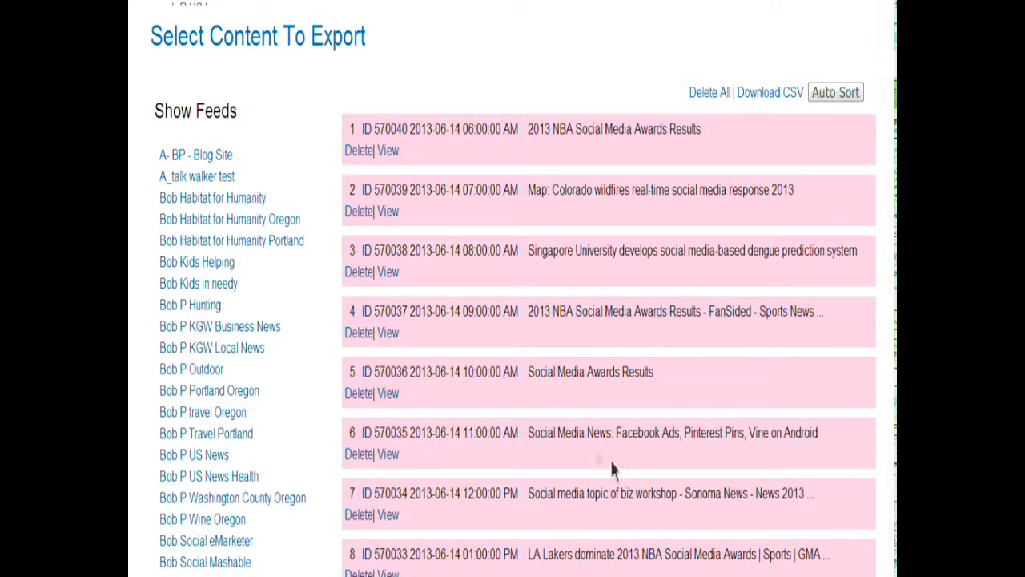
pyautogui.scroll(-3, 510, 408)
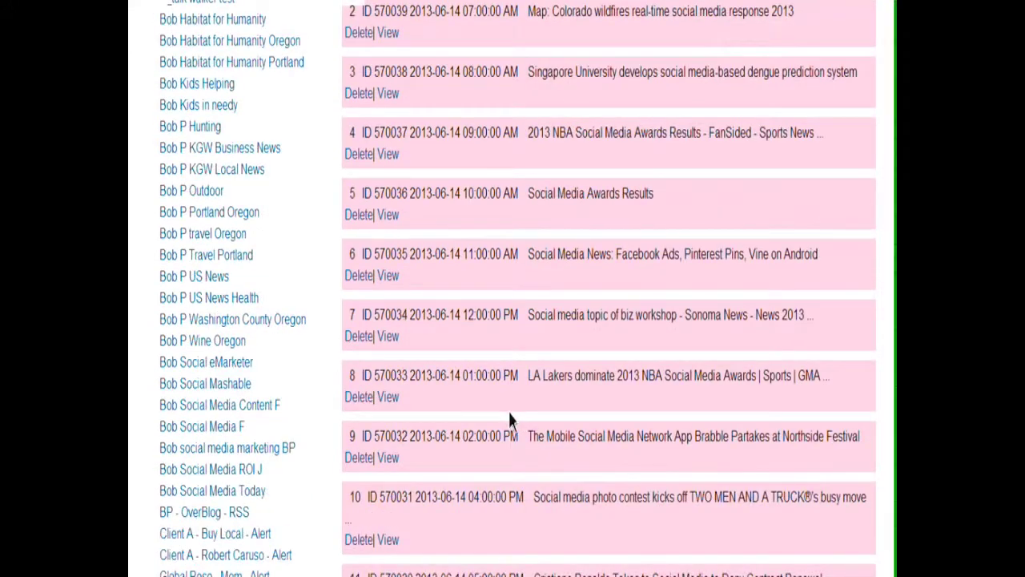
pyautogui.scroll(-4, 509, 420)
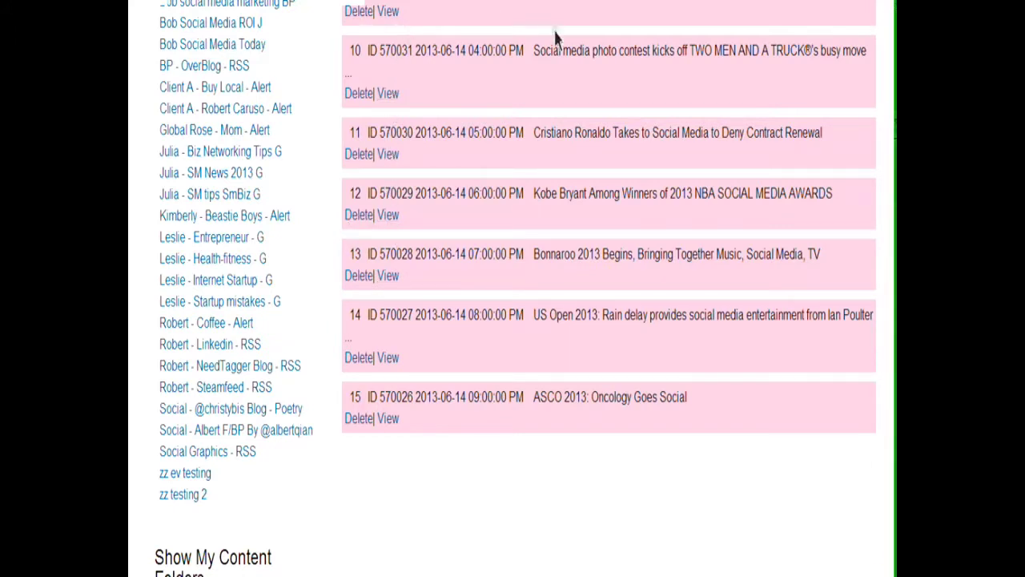
pyautogui.scroll(3, 505, 392)
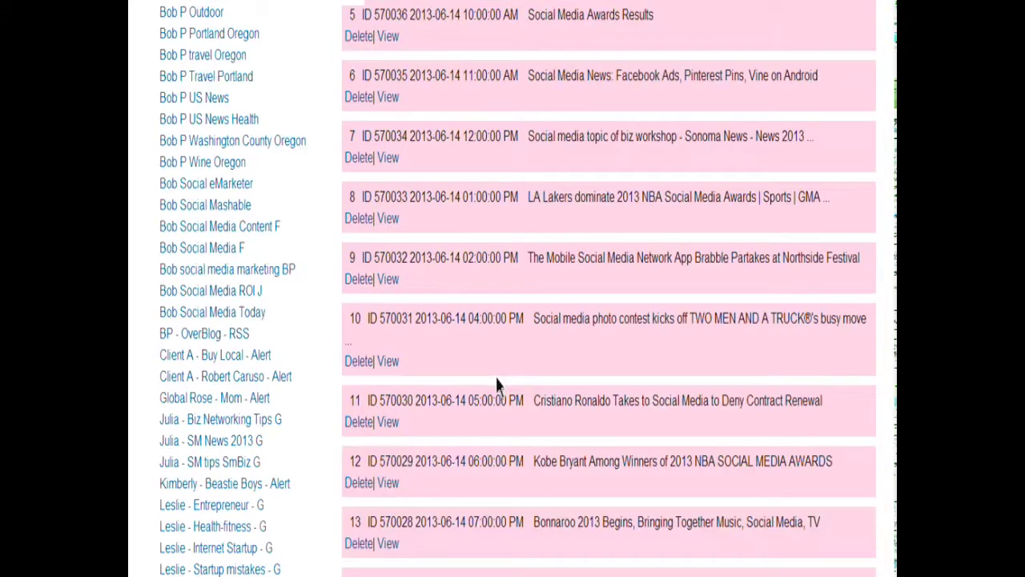
pyautogui.scroll(5, 496, 377)
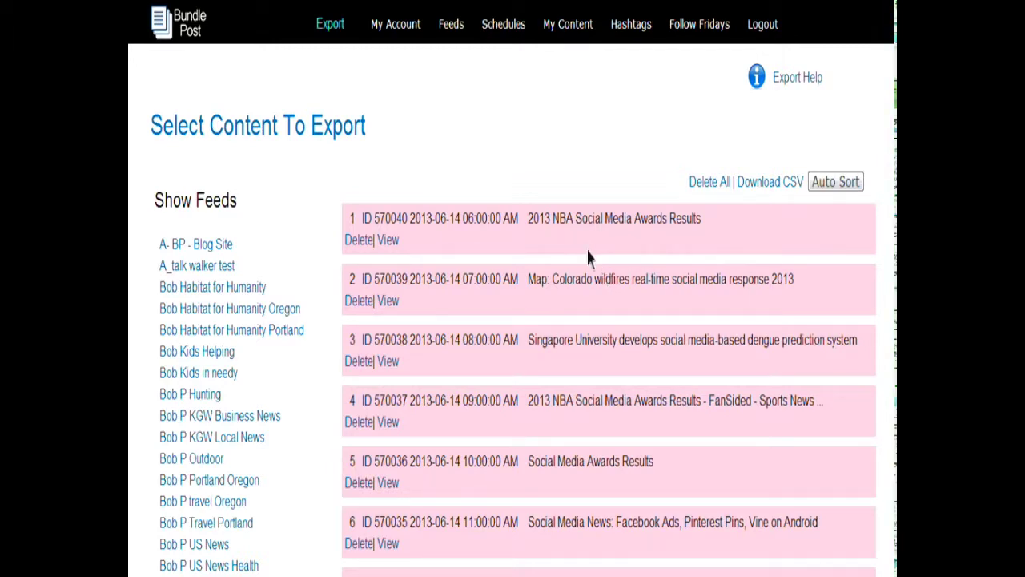
# Step: Move the first 25 stories of the SM tips SmBiz G feed to the export table and close the story list
pyautogui.scroll(-1, 597, 264)
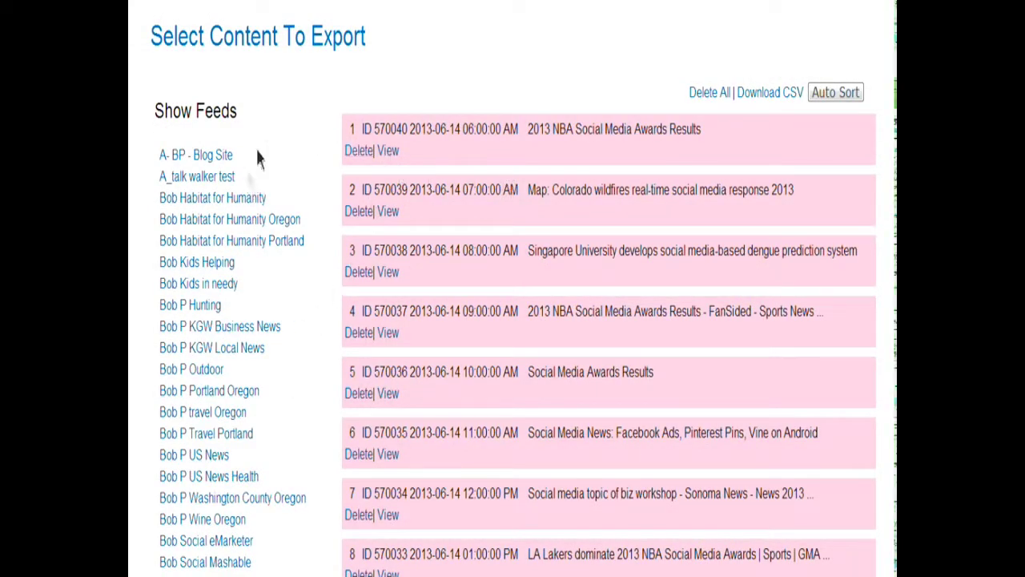
pyautogui.scroll(-2, 273, 330)
pyautogui.scroll(-3, 290, 343)
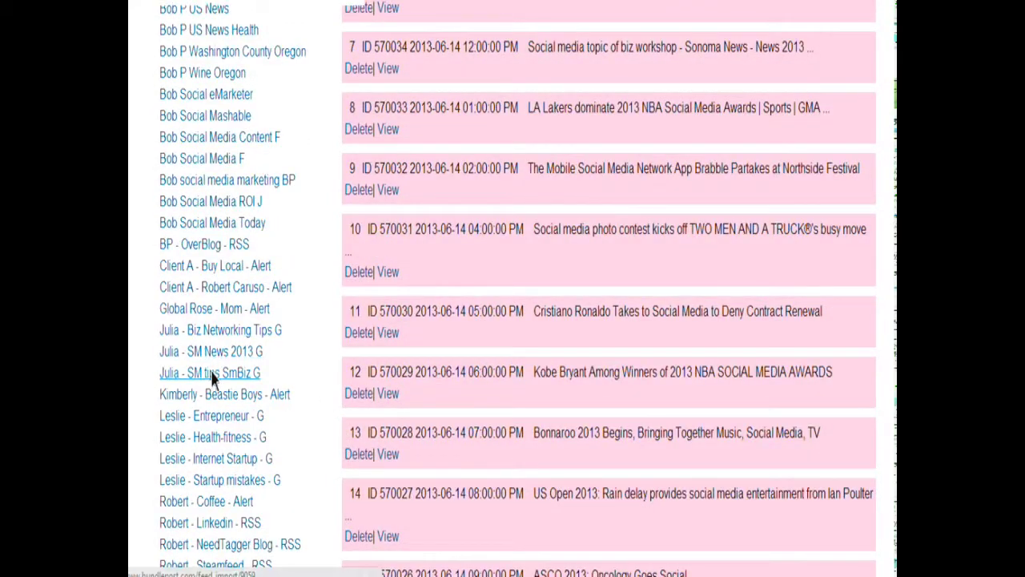
pyautogui.click(213, 376)
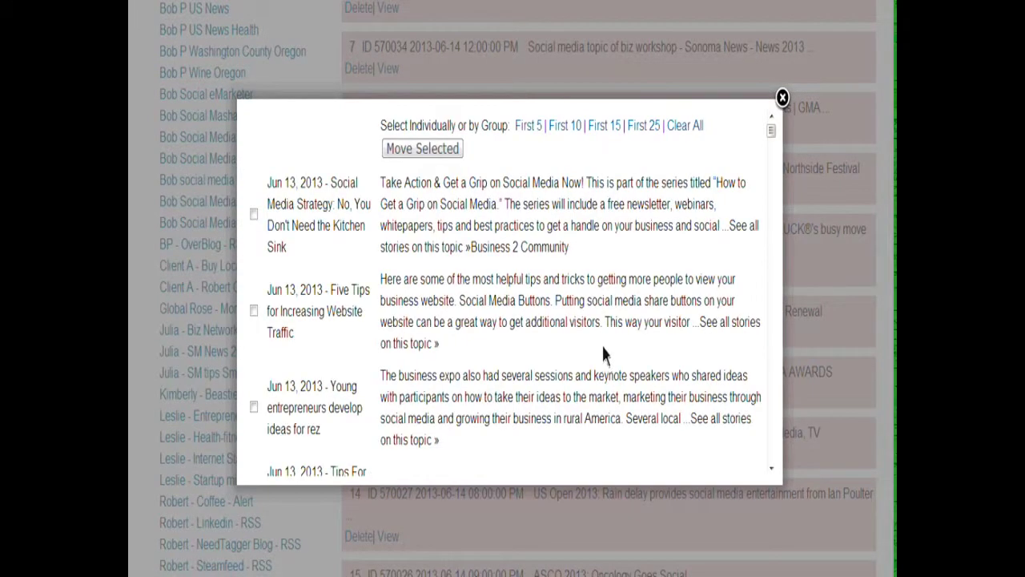
pyautogui.scroll(-5, 603, 351)
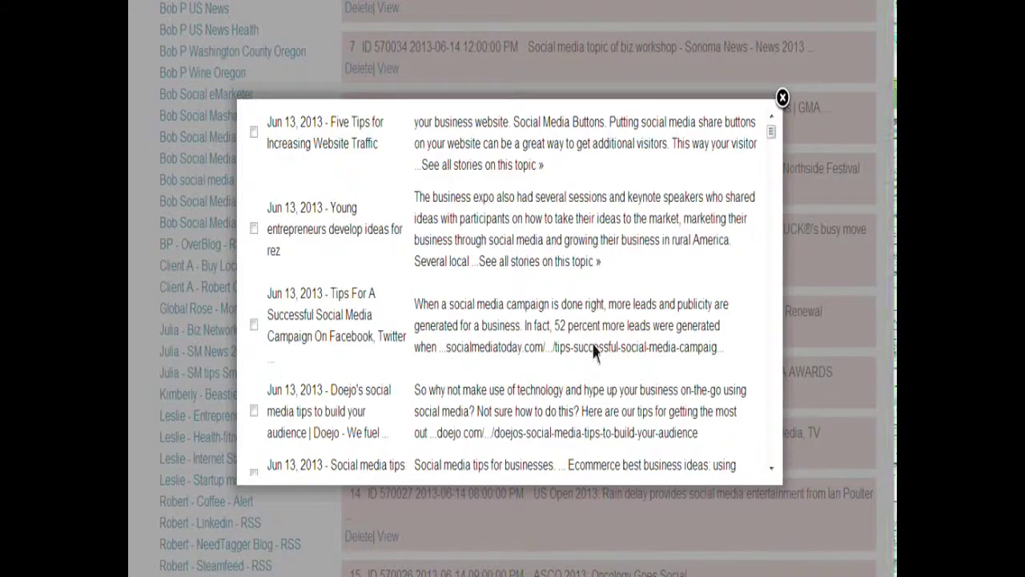
pyautogui.scroll(6, 594, 344)
pyautogui.click(678, 215)
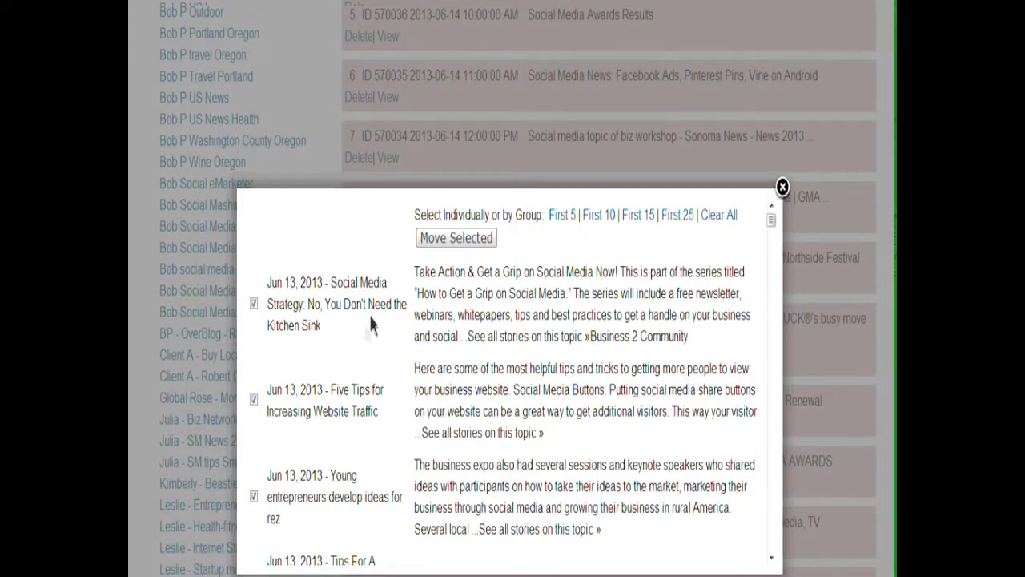
pyautogui.click(456, 244)
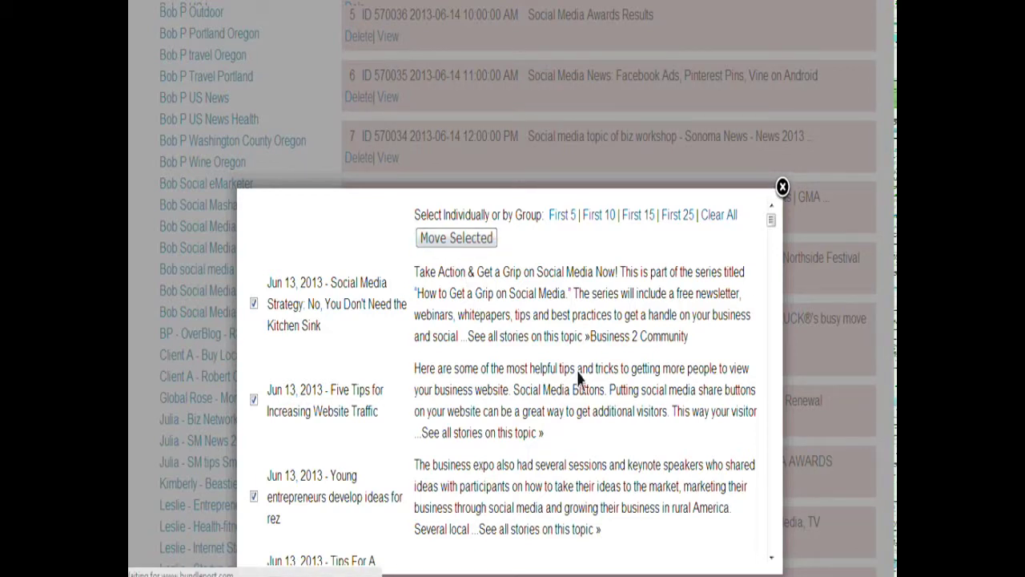
pyautogui.click(782, 188)
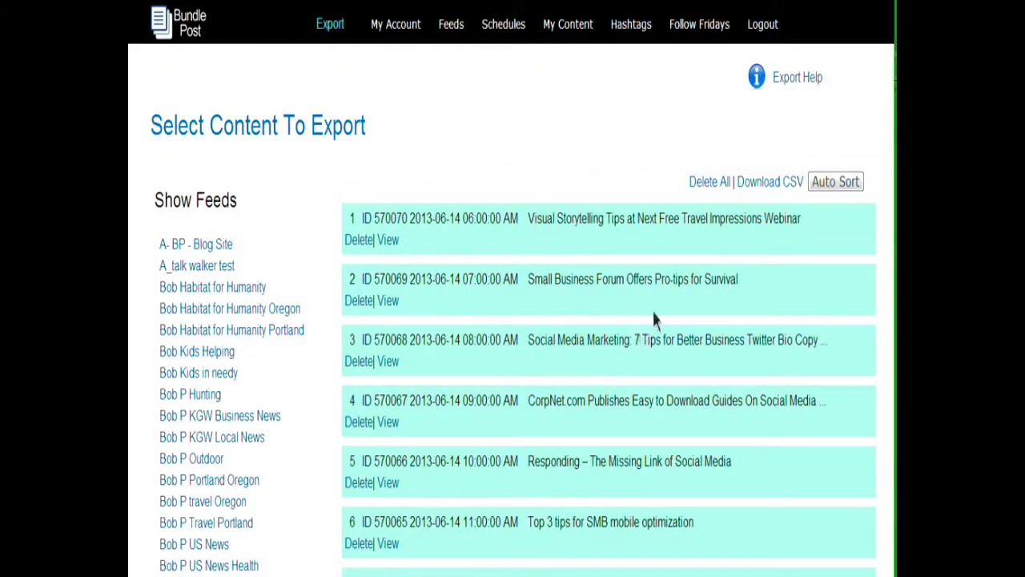
# Step: Review the scheduled dates, times and titles of all stories in the export table from the first entry to the last
pyautogui.scroll(-13, 639, 339)
pyautogui.scroll(-18, 709, 321)
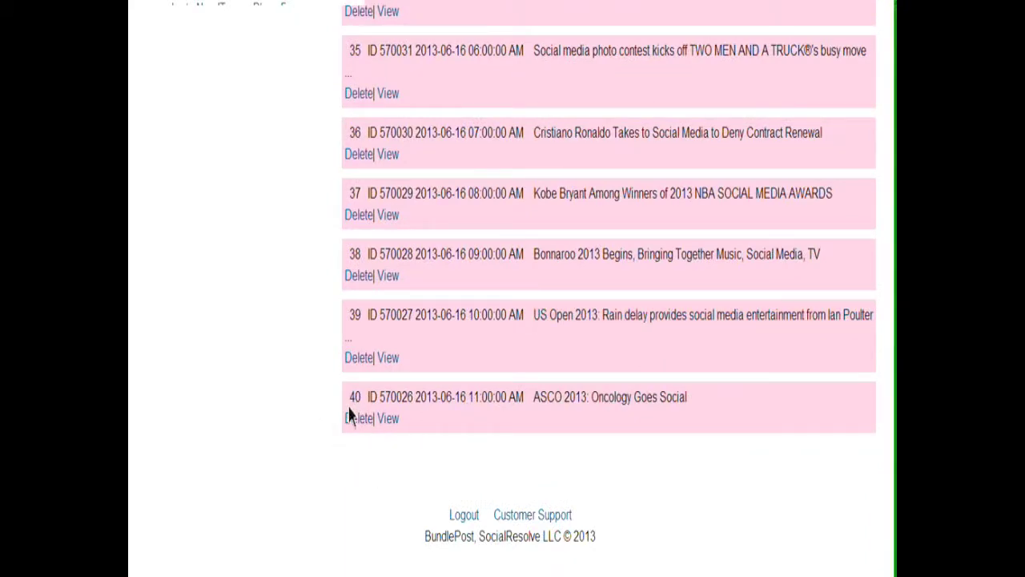
pyautogui.scroll(20, 704, 336)
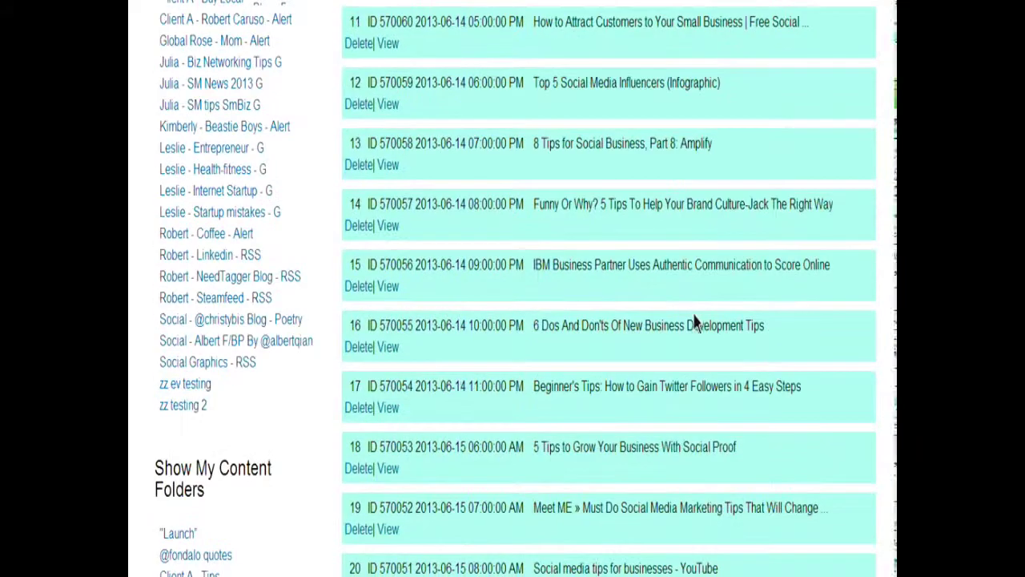
pyautogui.scroll(10, 681, 288)
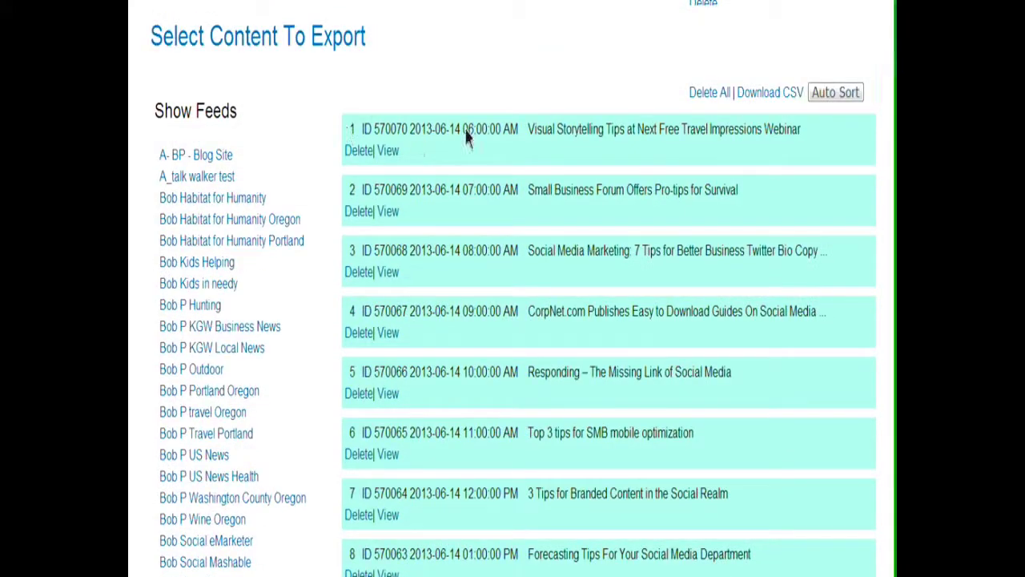
pyautogui.scroll(-20, 574, 253)
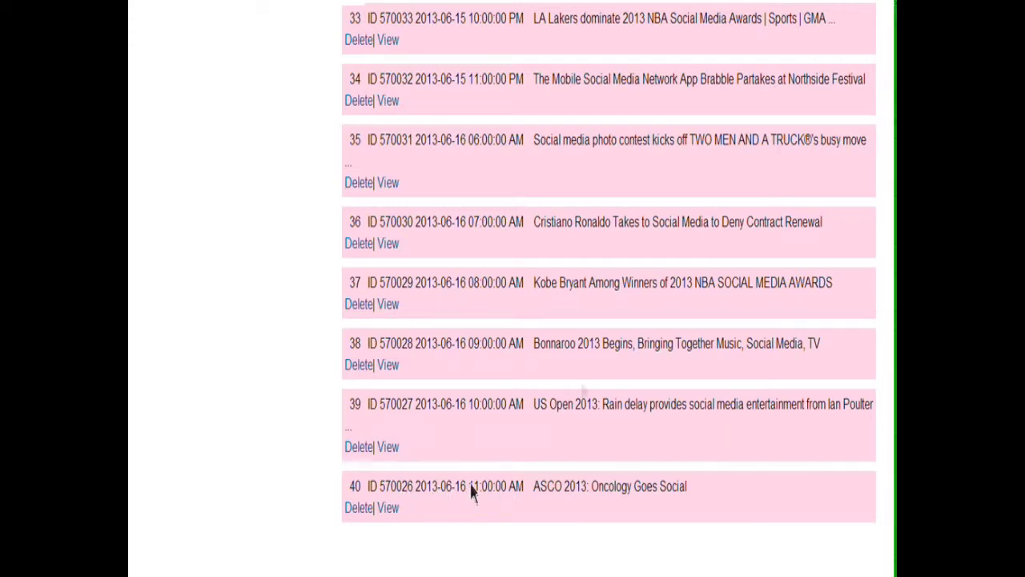
pyautogui.scroll(1, 630, 343)
pyautogui.scroll(10, 630, 339)
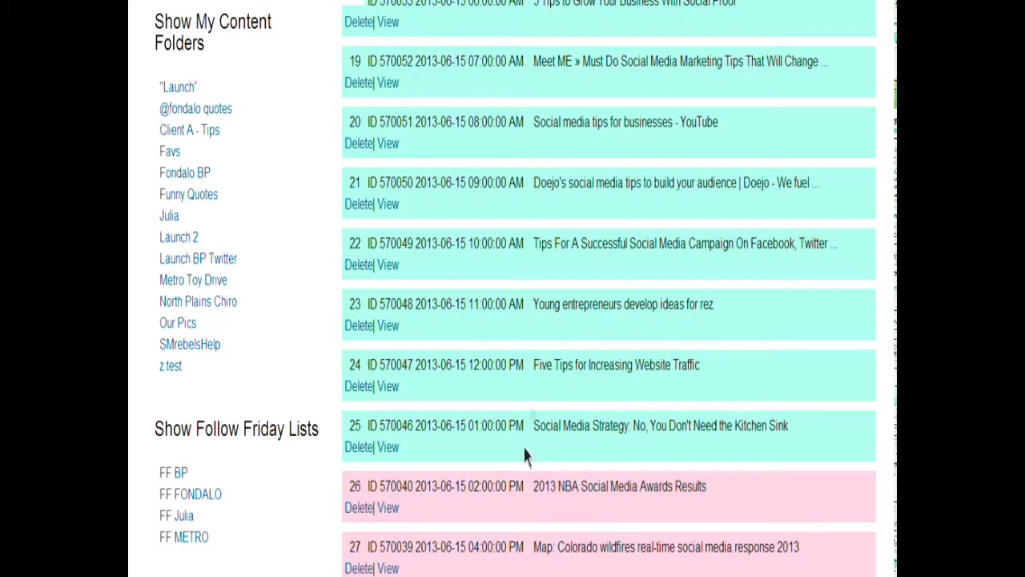
pyautogui.scroll(-8, 512, 401)
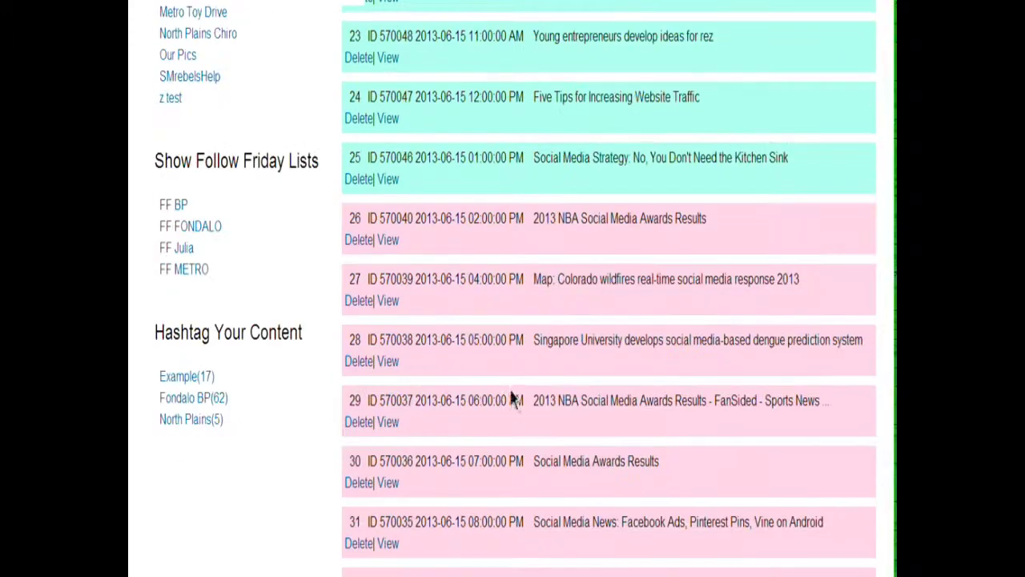
pyautogui.scroll(-2, 648, 404)
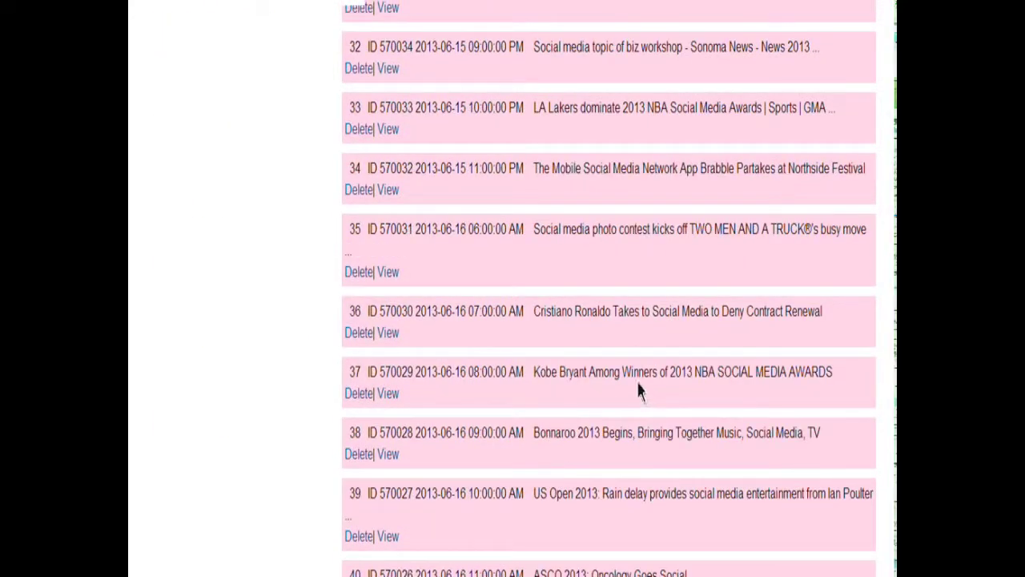
pyautogui.scroll(6, 638, 383)
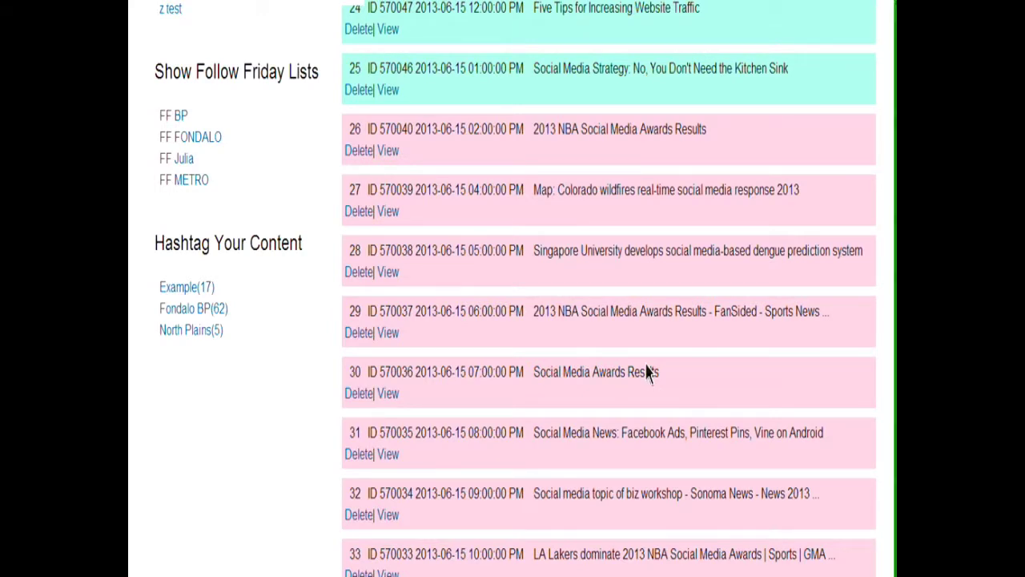
pyautogui.scroll(5, 617, 297)
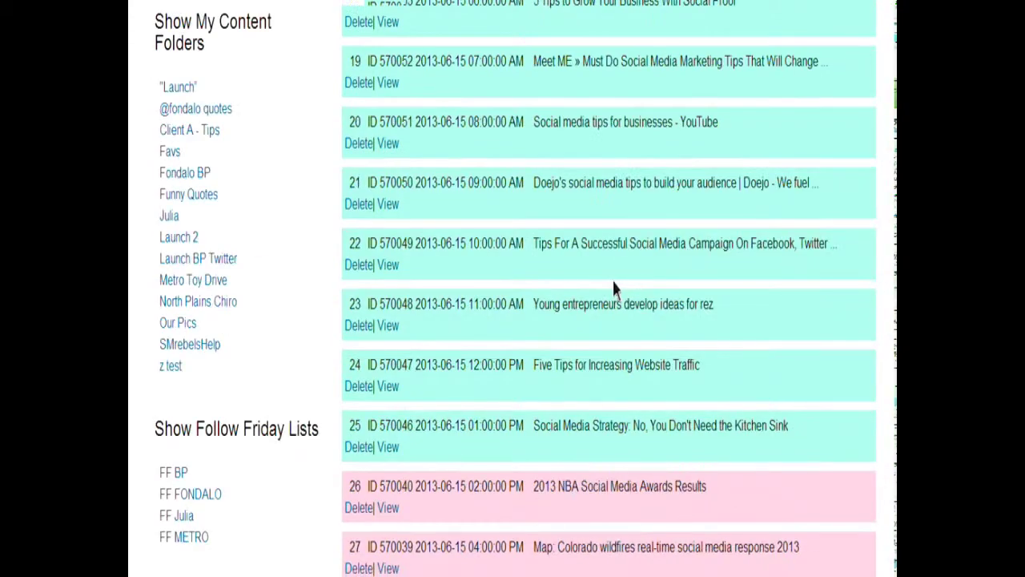
pyautogui.scroll(8, 612, 289)
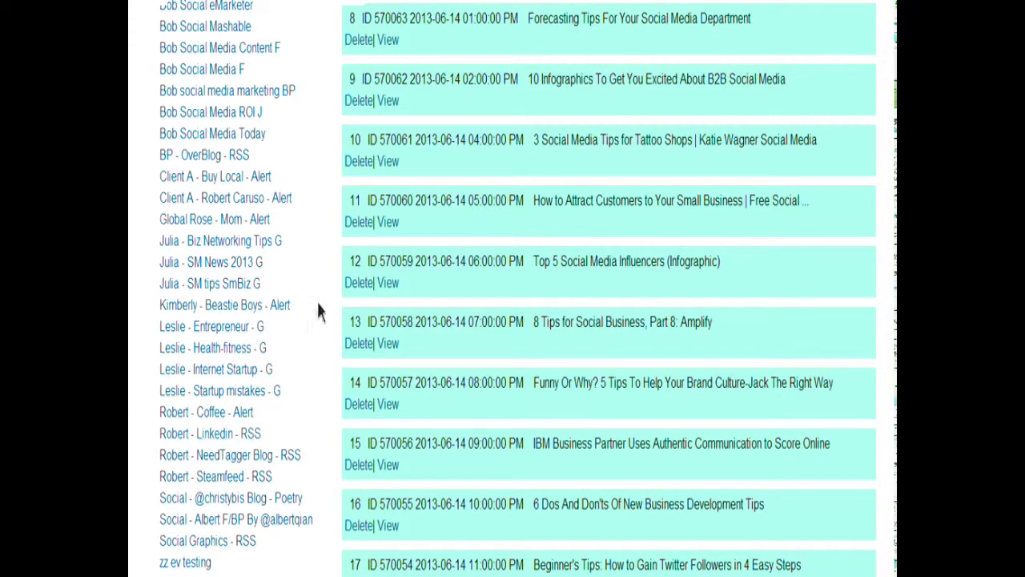
# Step: Move the first 15 stories of the Steamfeed RSS feed to the export table and close the story list
pyautogui.scroll(-1, 315, 314)
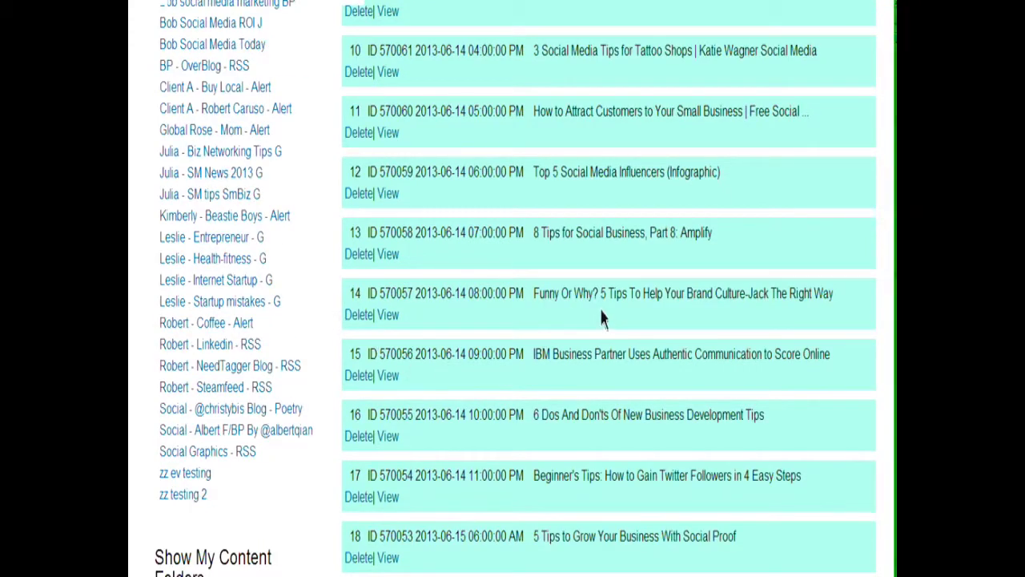
pyautogui.click(230, 392)
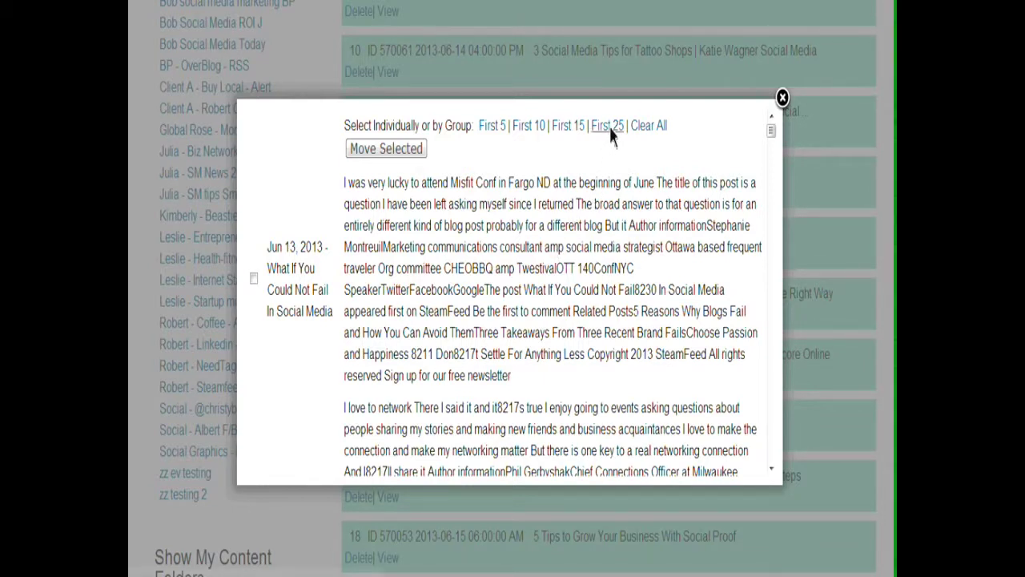
pyautogui.scroll(-6, 549, 272)
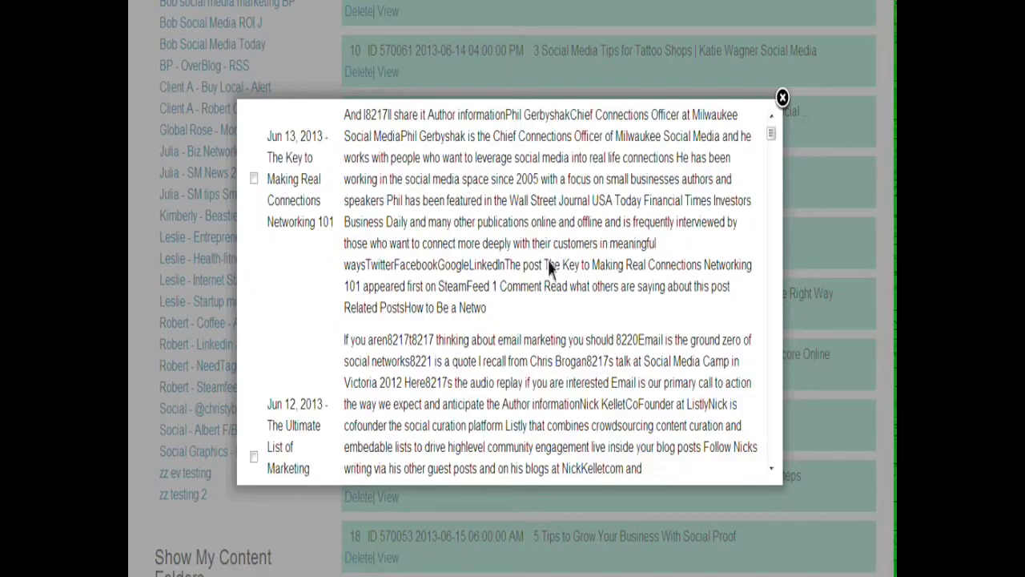
pyautogui.scroll(-2, 549, 272)
pyautogui.scroll(8, 551, 270)
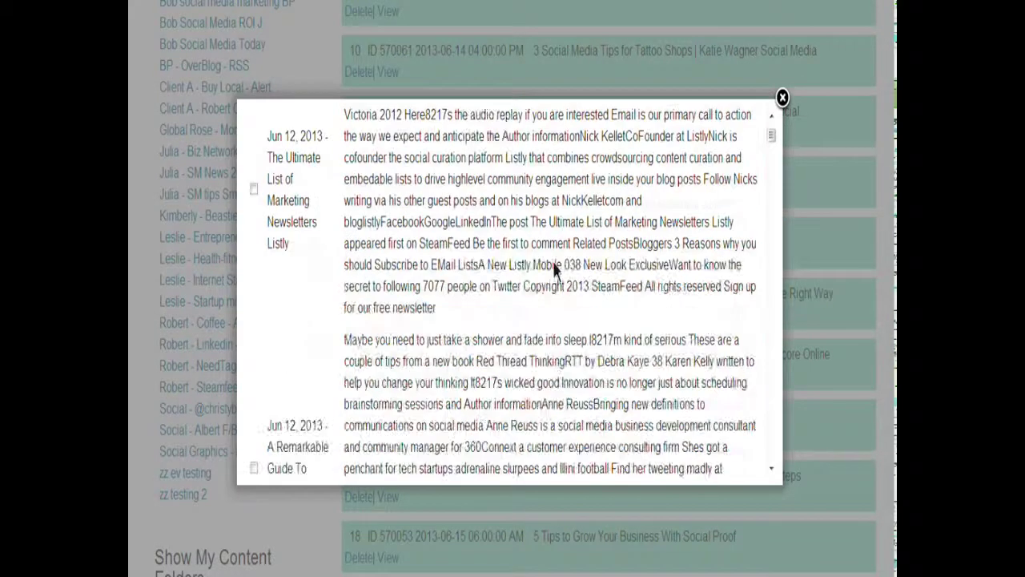
pyautogui.scroll(5, 553, 269)
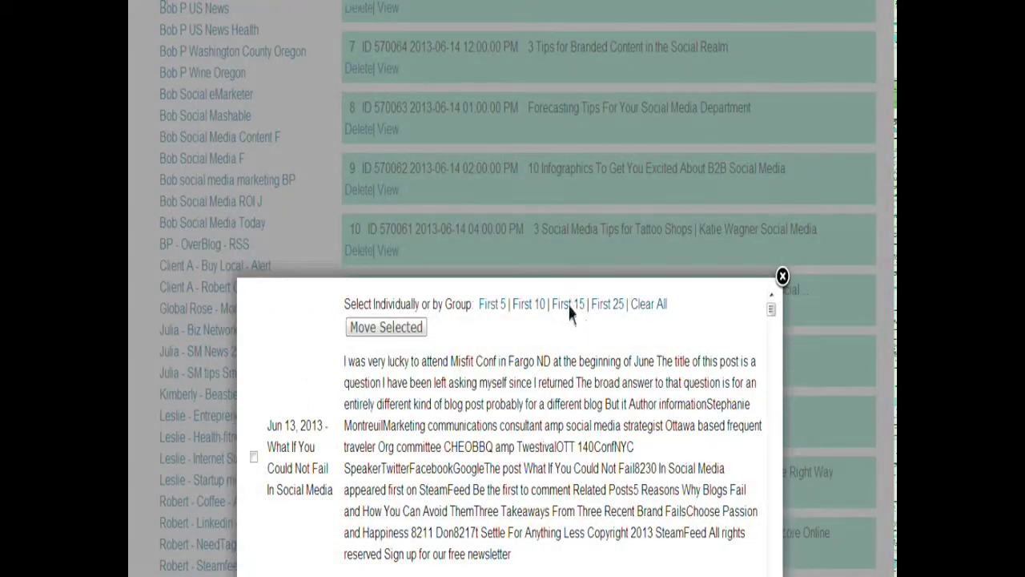
pyautogui.click(570, 305)
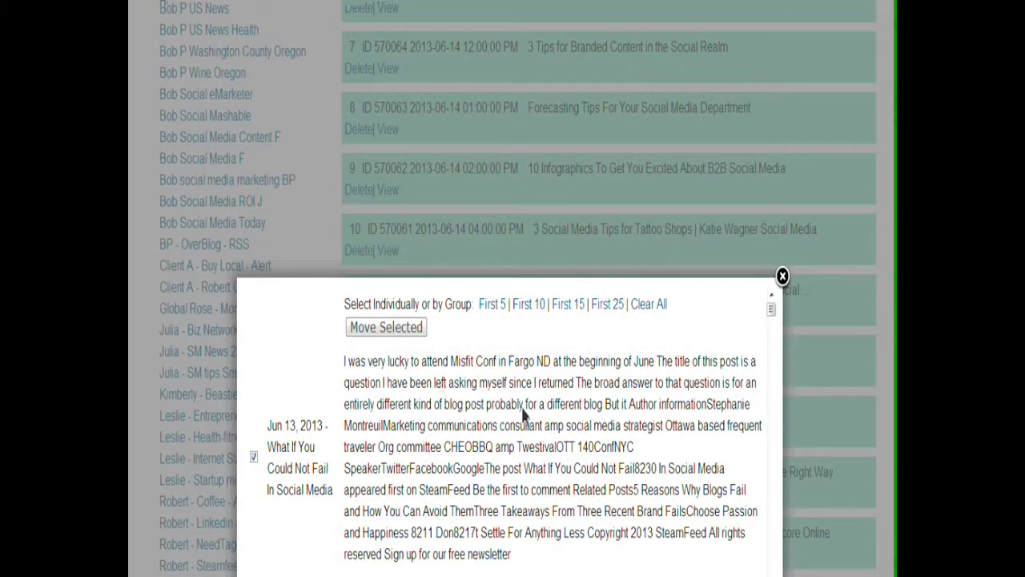
pyautogui.click(401, 335)
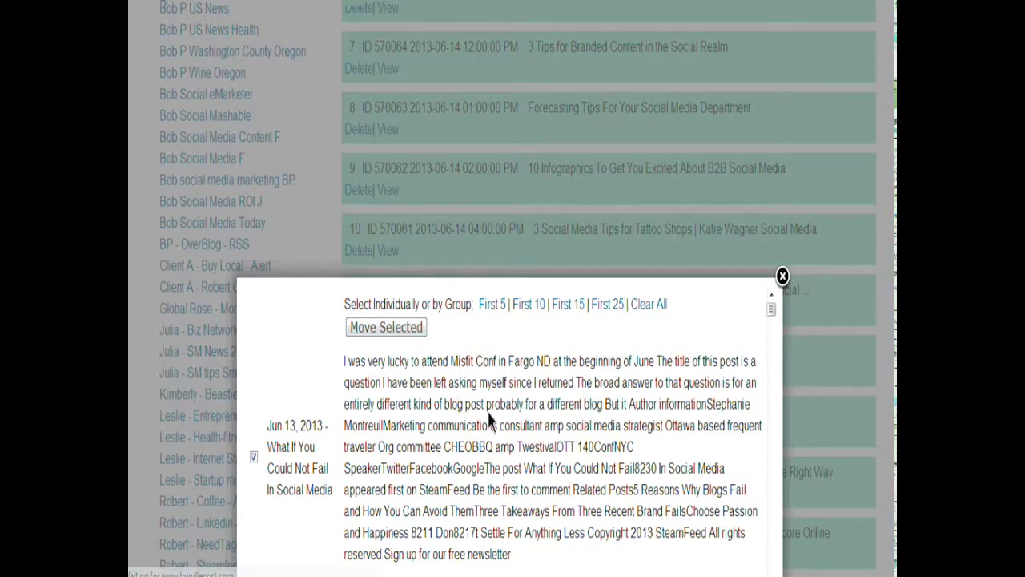
pyautogui.click(782, 277)
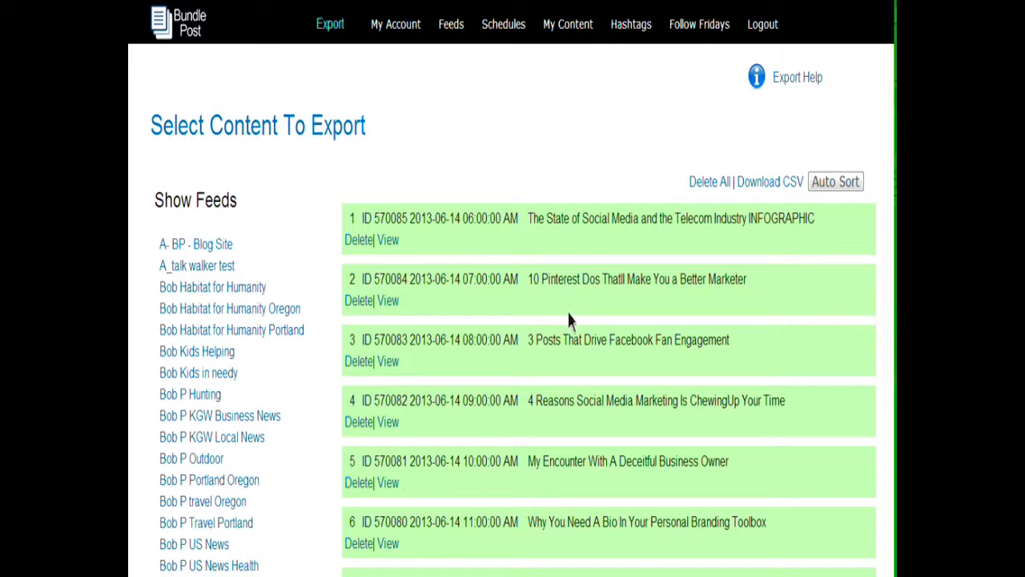
# Step: Open the Fondalo BP folder under My Content and browse its saved posts
pyautogui.scroll(-5, 567, 309)
pyautogui.scroll(-5, 565, 310)
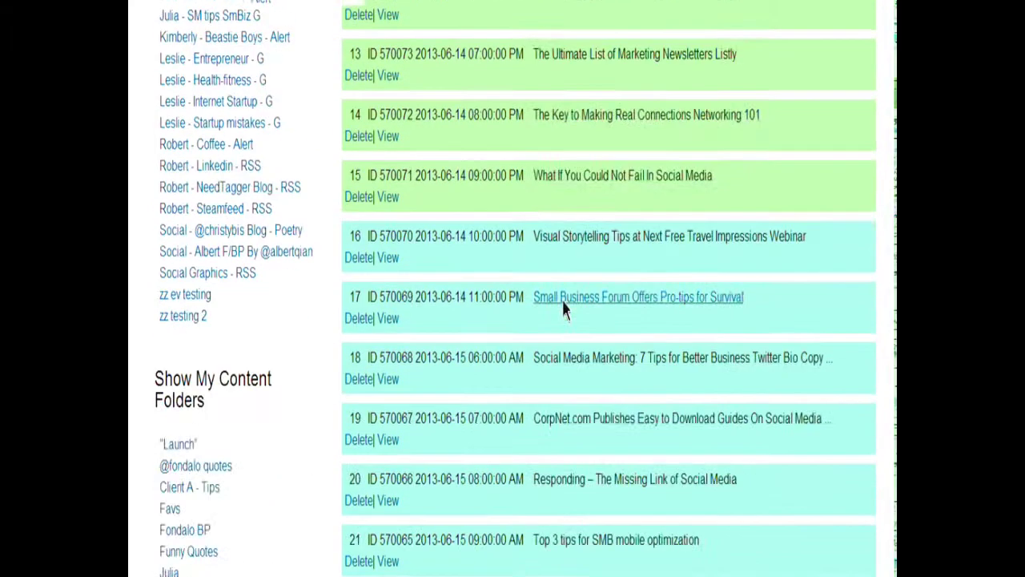
pyautogui.scroll(-3, 559, 303)
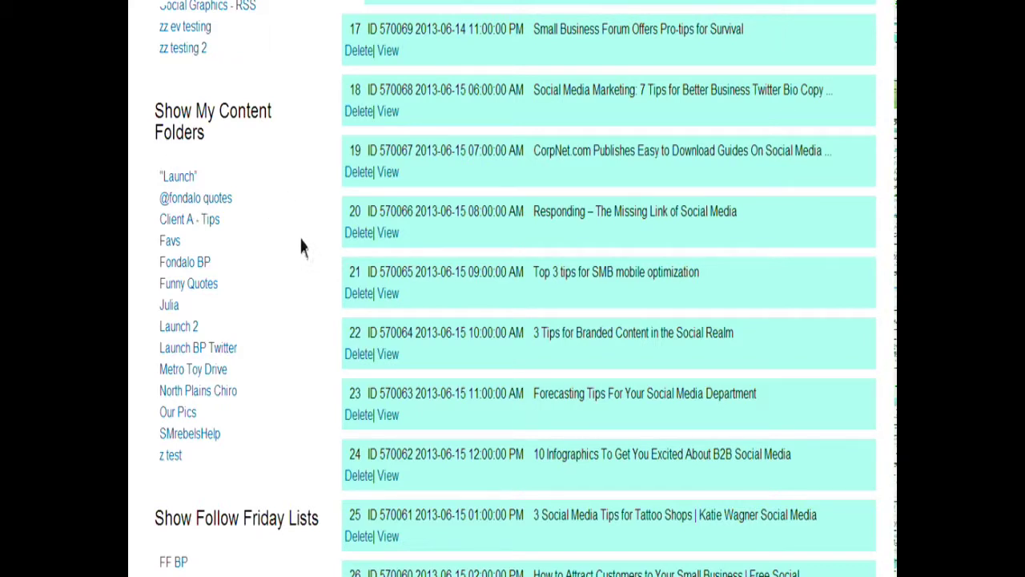
pyautogui.click(185, 263)
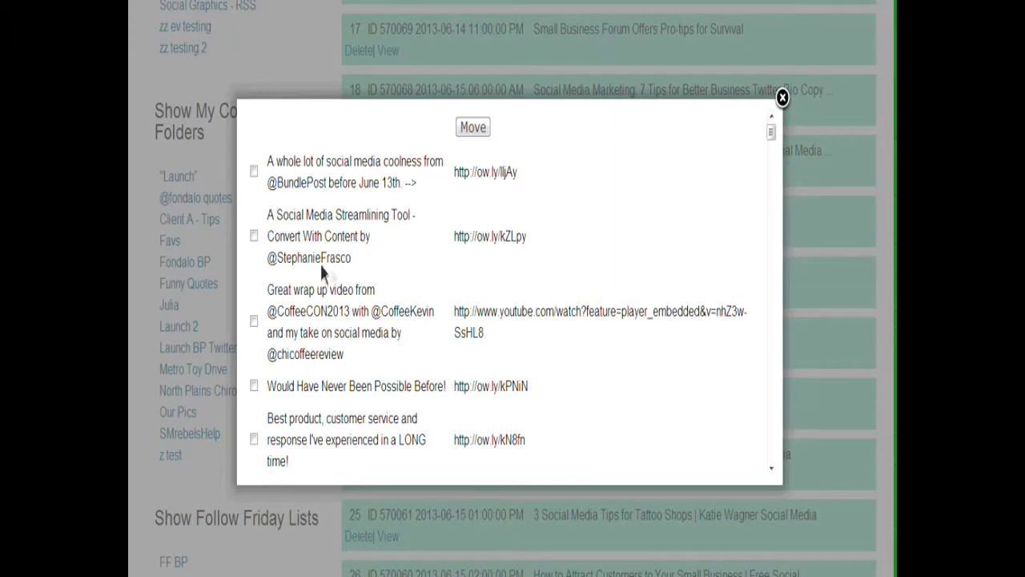
pyautogui.scroll(-8, 332, 278)
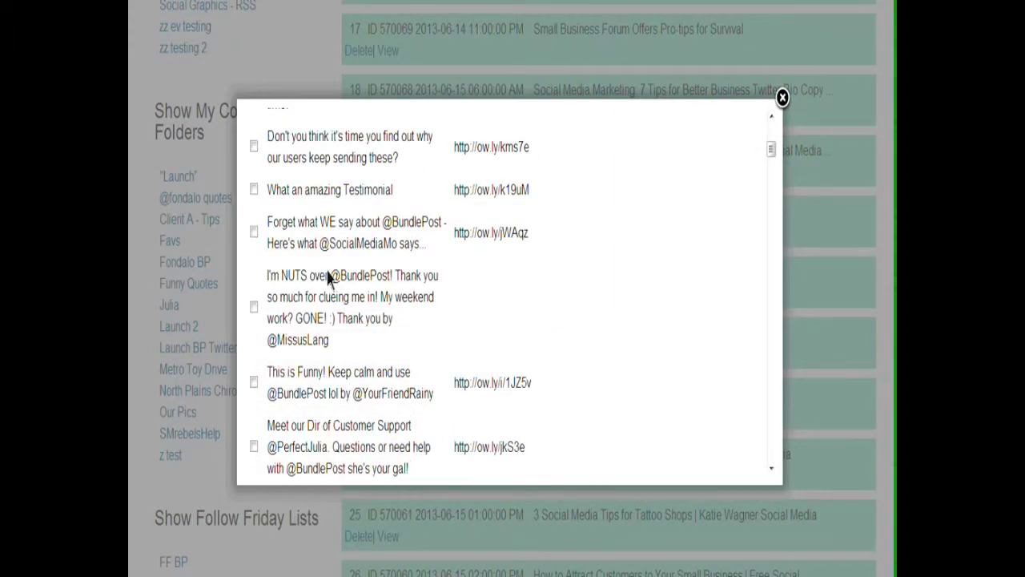
pyautogui.scroll(8, 324, 273)
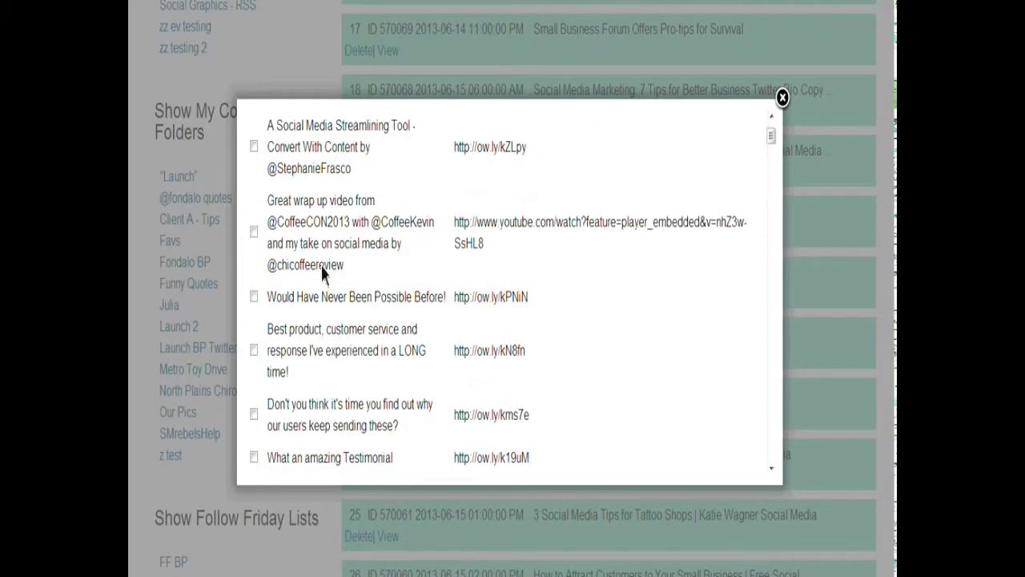
# Step: Select the posts "A Social Media Streamlining Tool", "Best product, customer service and response", "What an amazing Testimonial" and "This is Funny!"
pyautogui.click(254, 148)
pyautogui.scroll(-1, 385, 313)
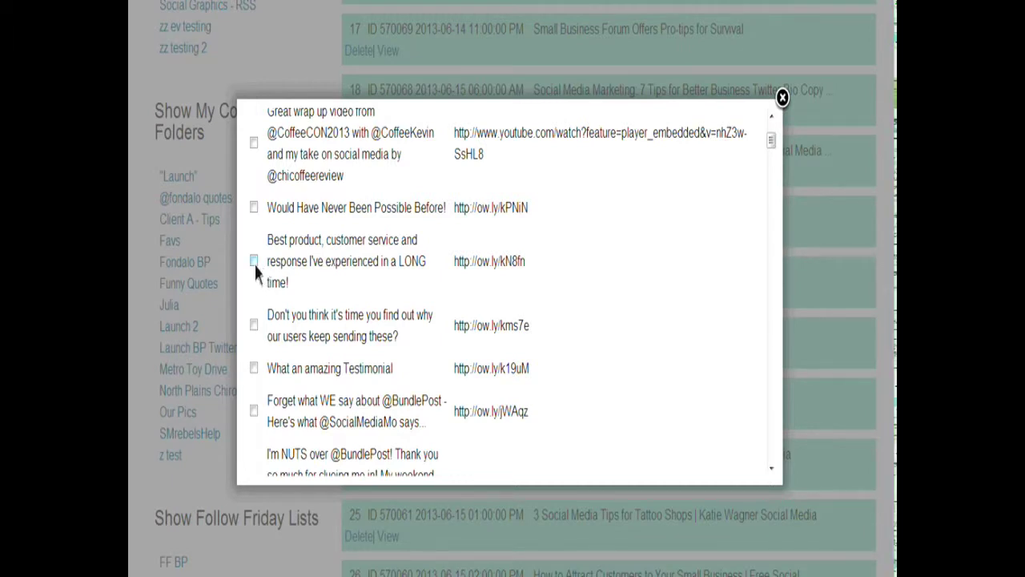
pyautogui.click(254, 368)
pyautogui.scroll(-2, 327, 315)
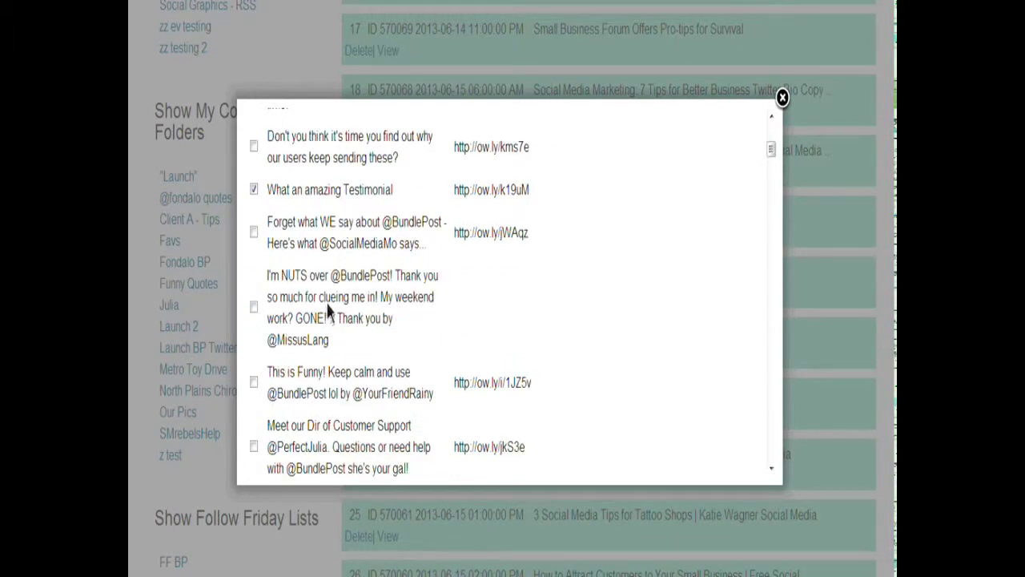
pyautogui.click(254, 383)
pyautogui.scroll(-2, 338, 324)
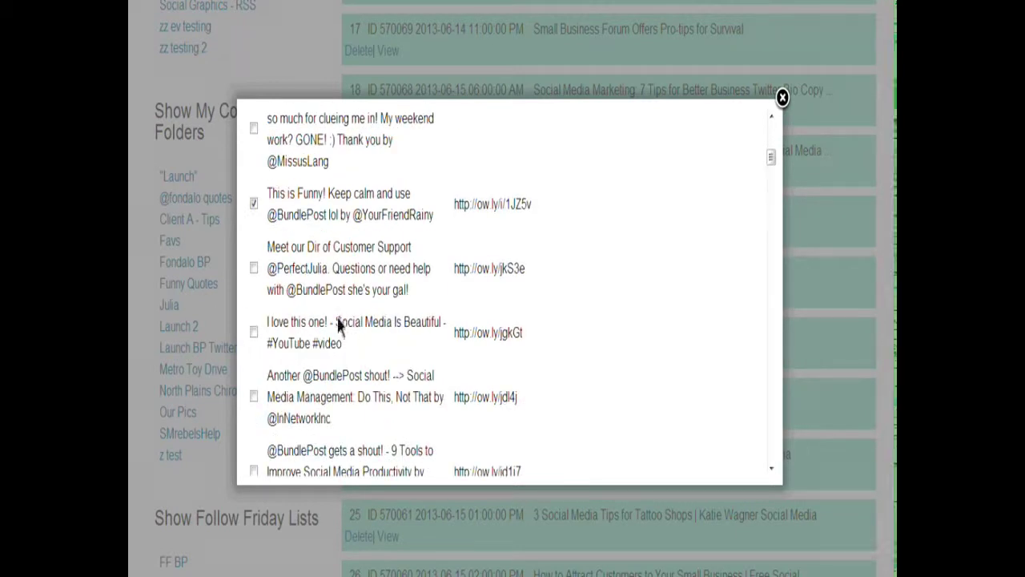
pyautogui.click(254, 332)
pyautogui.scroll(-2, 377, 290)
pyautogui.scroll(-2, 384, 293)
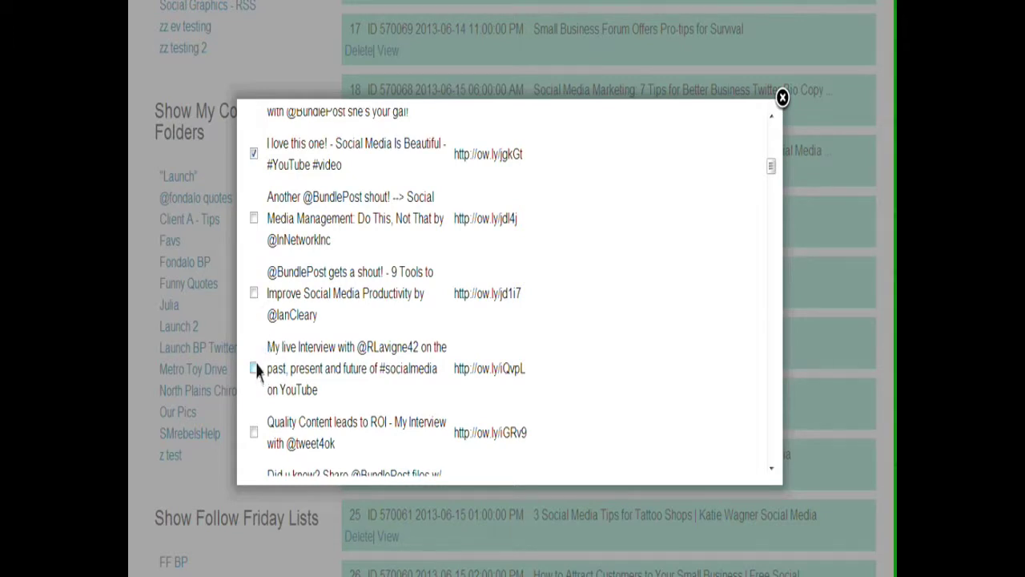
pyautogui.click(254, 294)
pyautogui.scroll(-2, 318, 319)
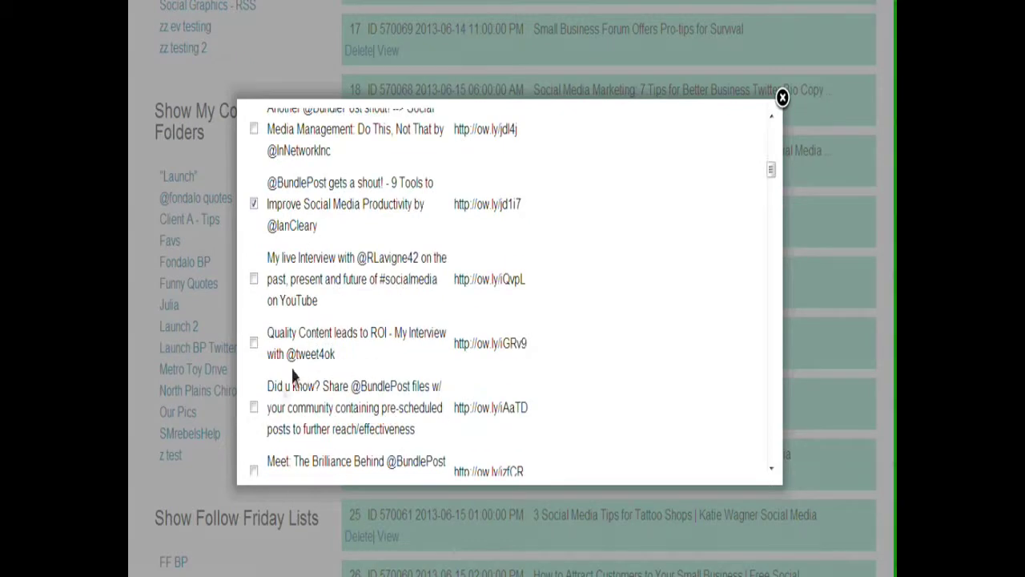
# Step: Move the selected Fondalo BP posts to the export table and close the folder's post list
pyautogui.scroll(4, 664, 258)
pyautogui.scroll(6, 657, 250)
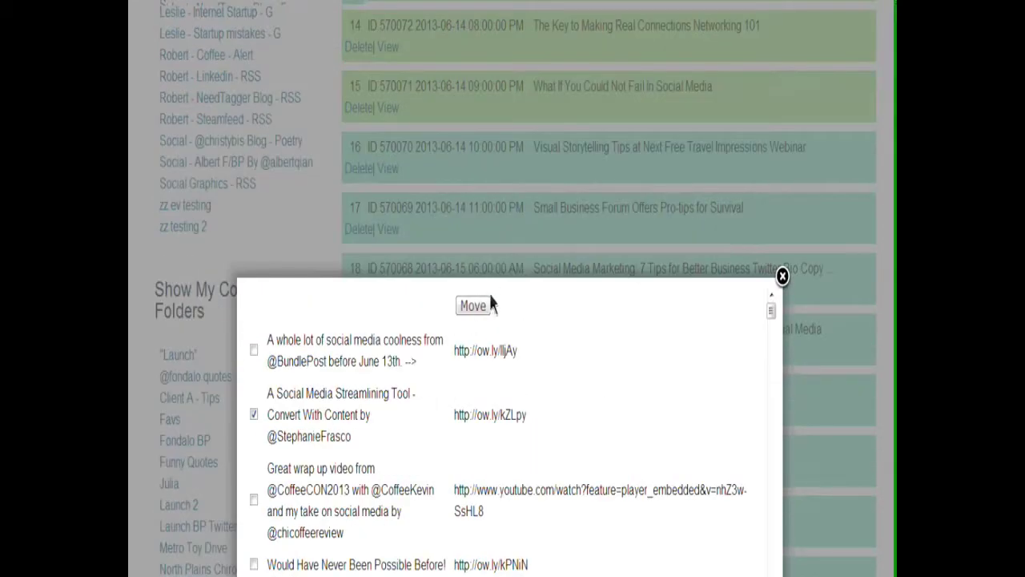
pyautogui.click(473, 305)
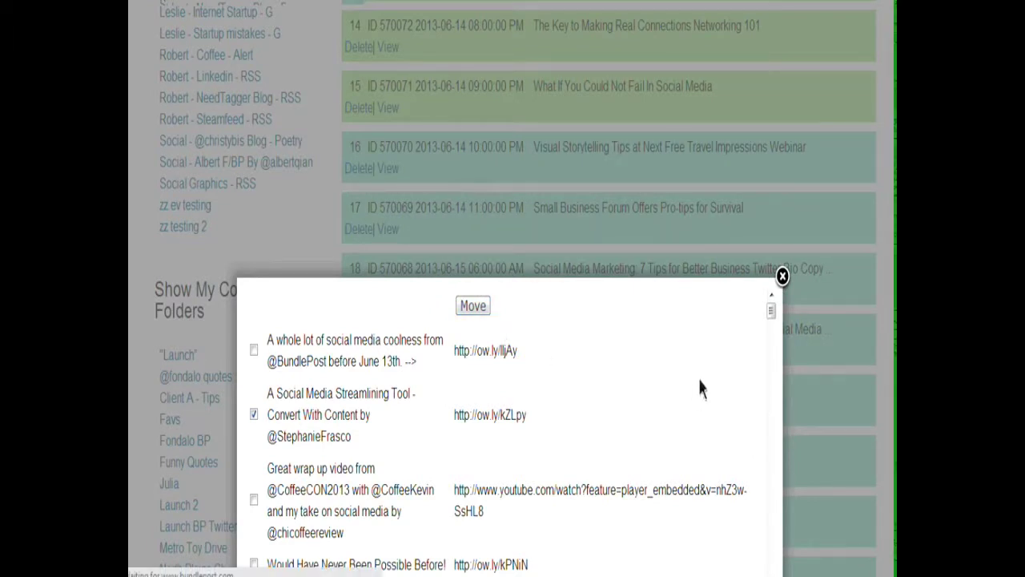
pyautogui.click(782, 277)
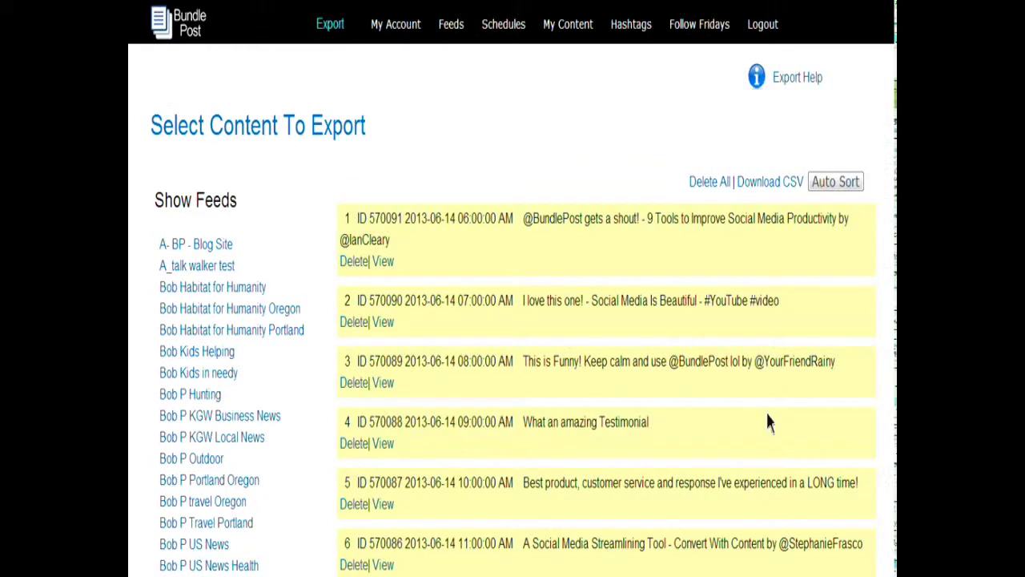
# Step: Hashtag all posts in the export table using the Fondalo BP hashtag folder
pyautogui.scroll(-3, 757, 380)
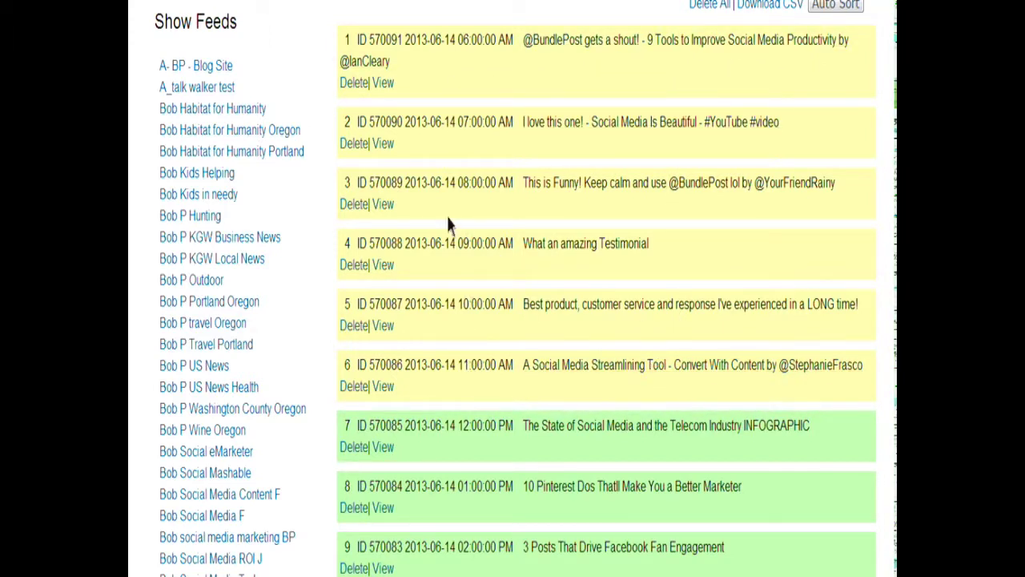
pyautogui.scroll(-1, 458, 229)
pyautogui.scroll(-3, 458, 286)
pyautogui.scroll(-3, 448, 293)
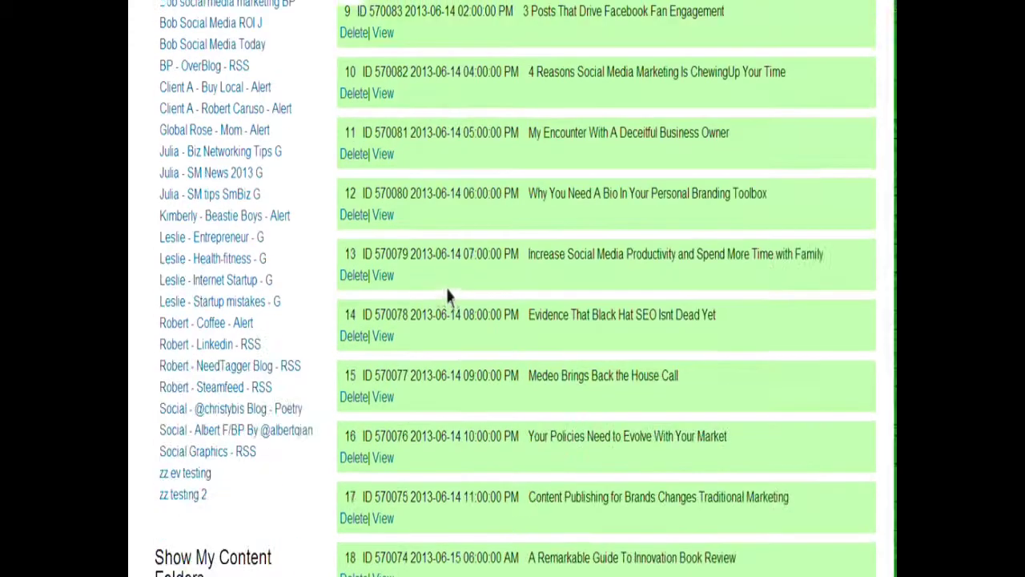
pyautogui.scroll(-10, 425, 318)
pyautogui.scroll(-1, 423, 319)
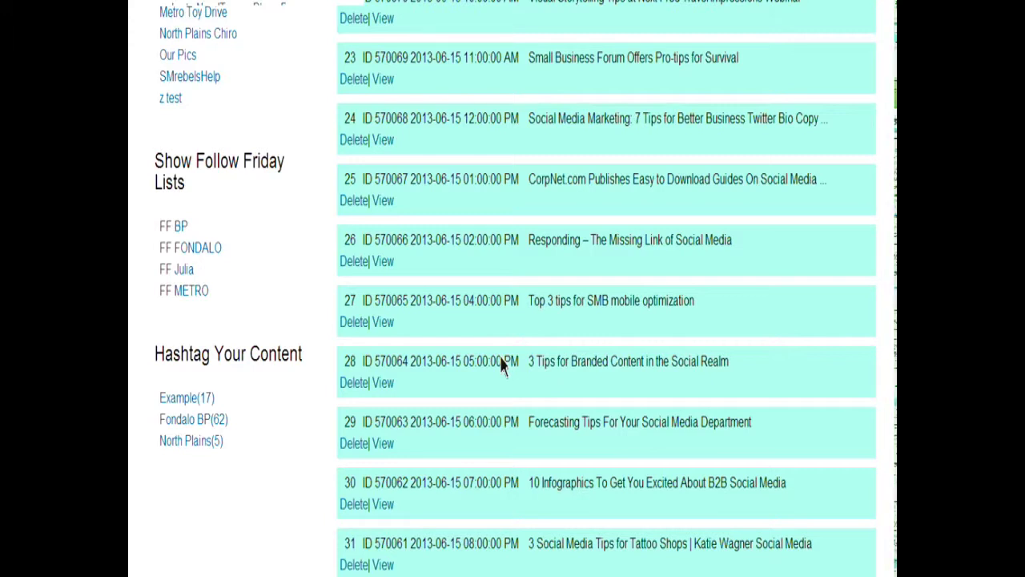
pyautogui.click(185, 427)
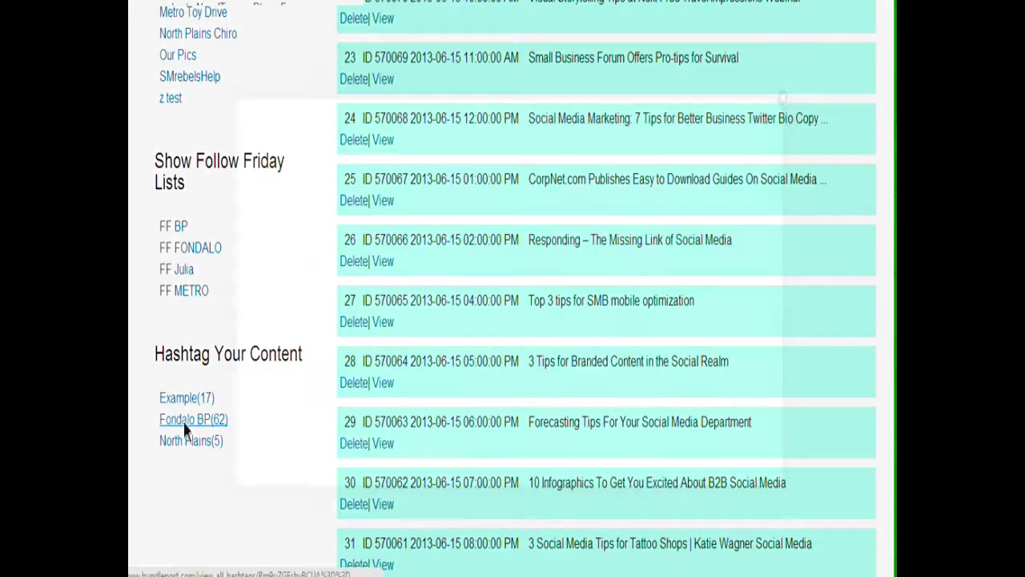
pyautogui.scroll(-3, 455, 232)
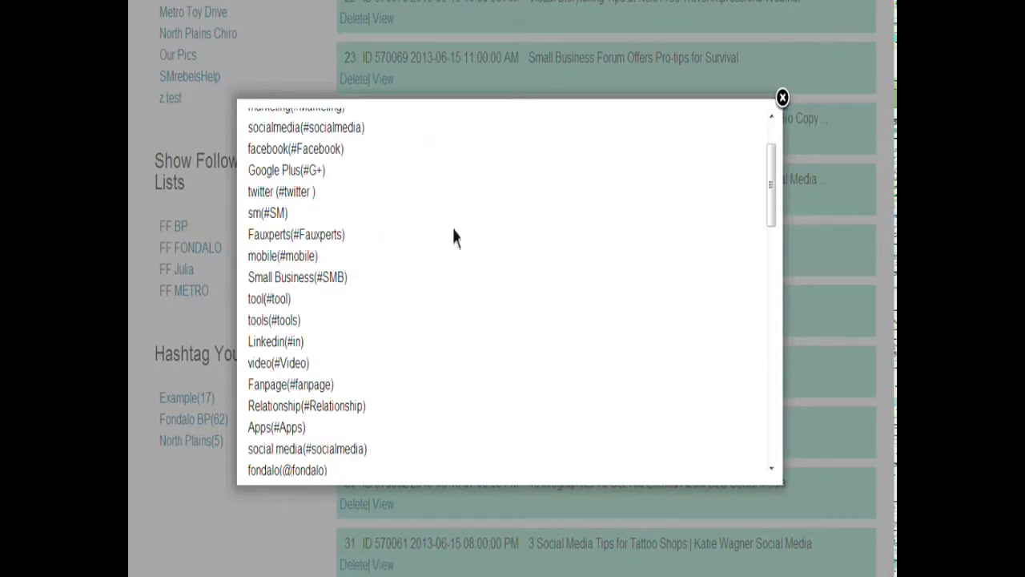
pyautogui.scroll(-2, 451, 240)
pyautogui.scroll(-10, 449, 243)
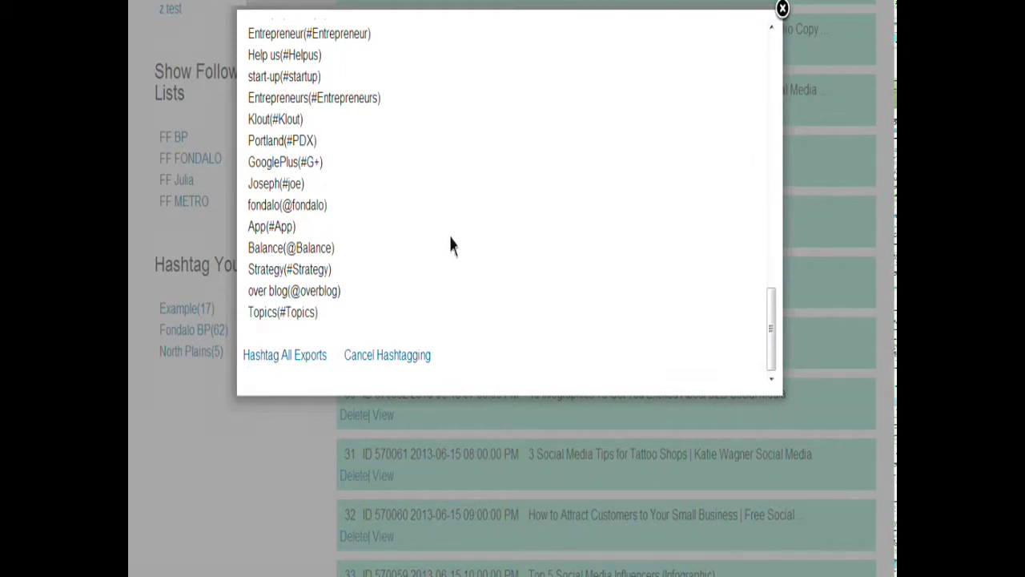
pyautogui.click(275, 362)
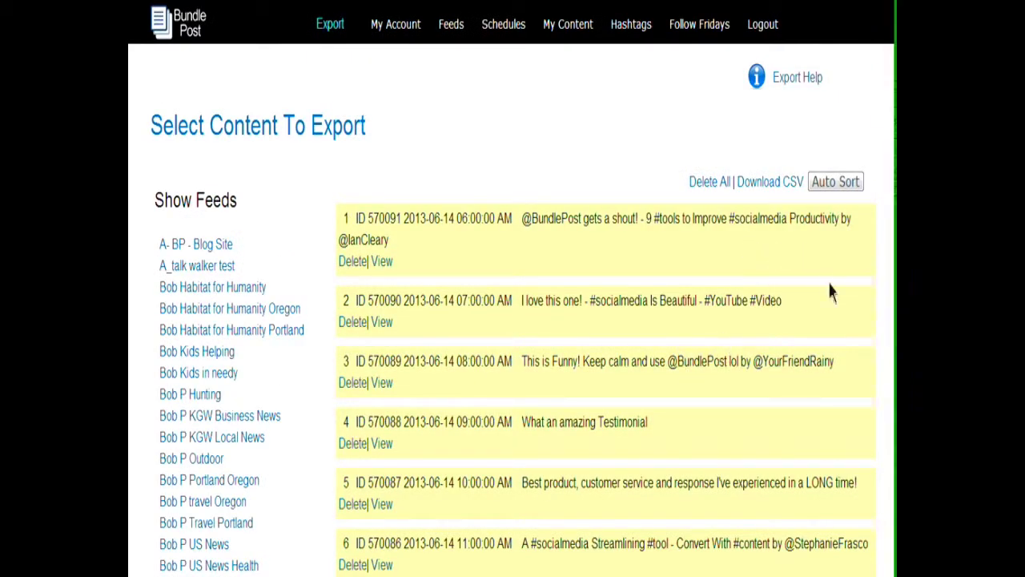
# Step: Review the hashtags inserted in the post titles throughout the export table
pyautogui.scroll(-5, 708, 271)
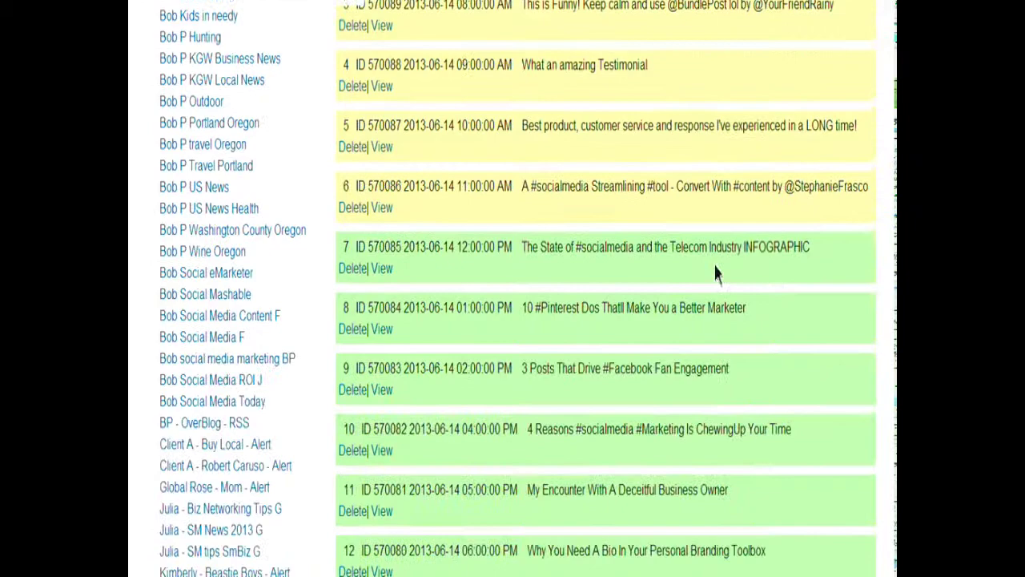
pyautogui.scroll(-5, 628, 209)
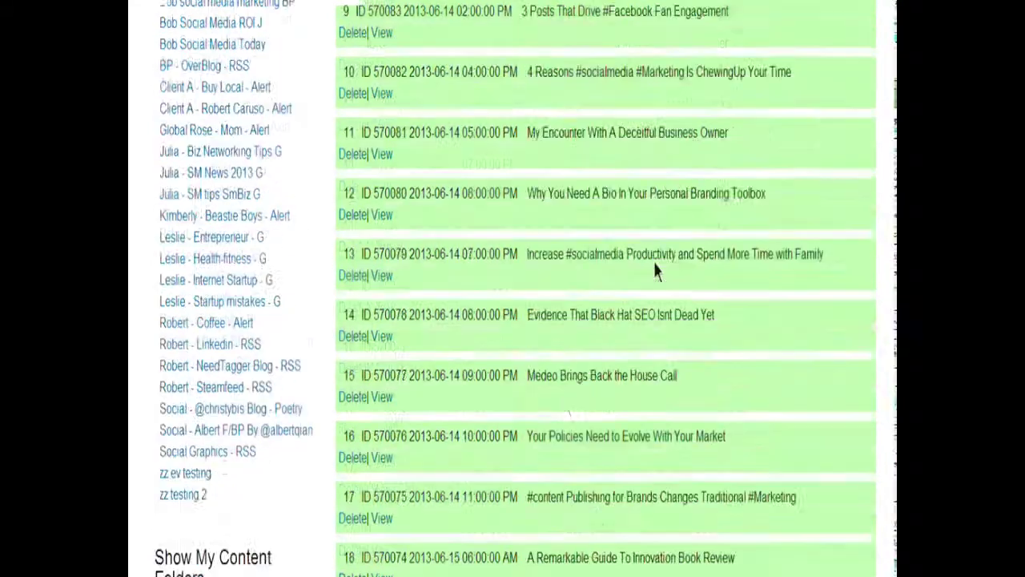
pyautogui.scroll(-2, 525, 337)
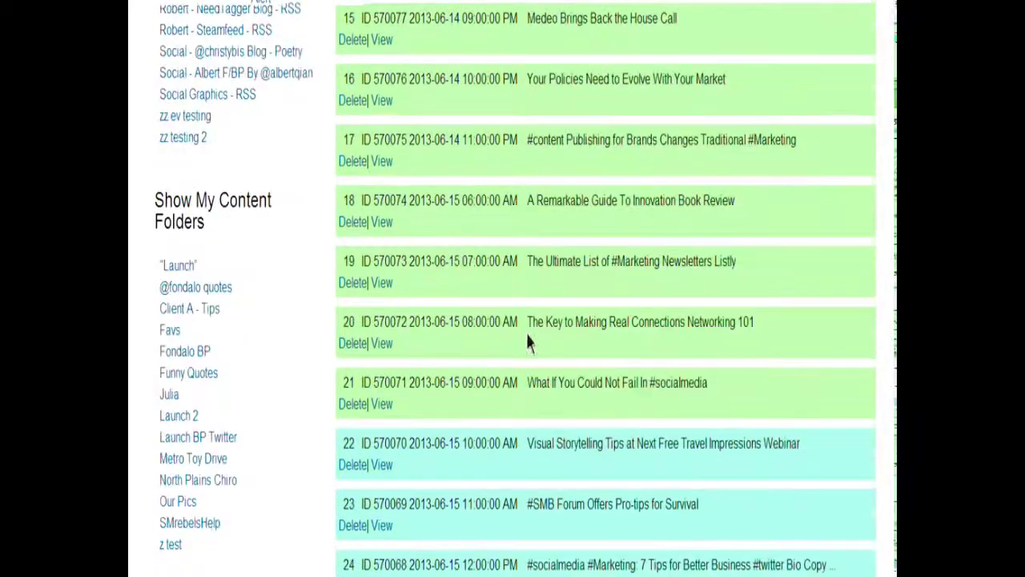
pyautogui.scroll(-3, 522, 333)
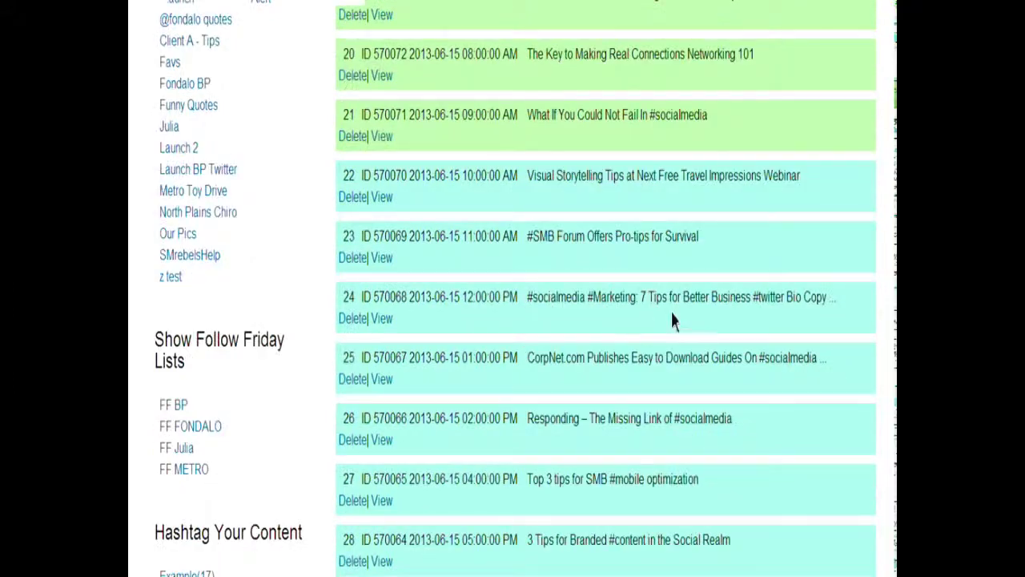
pyautogui.scroll(-3, 620, 375)
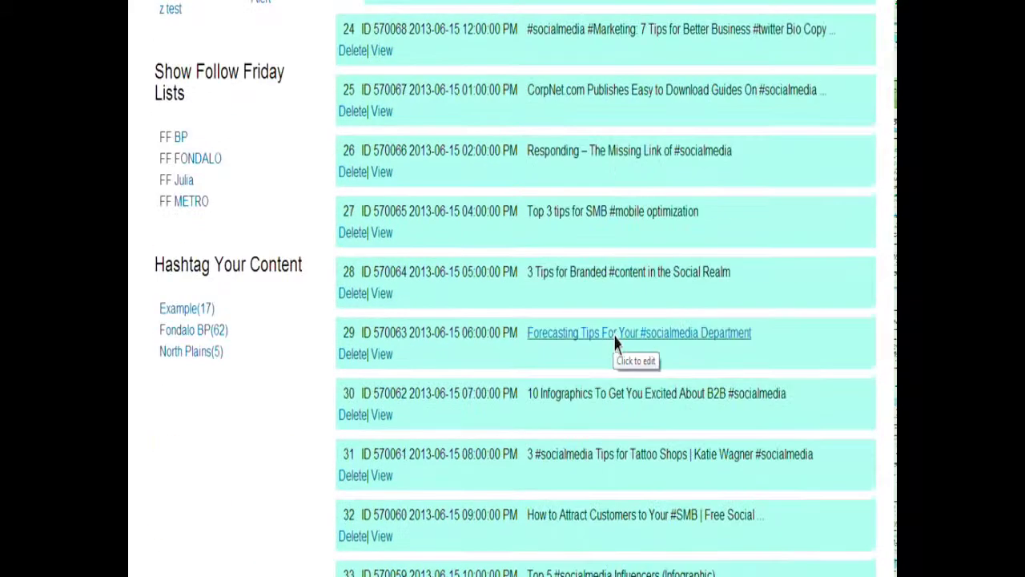
pyautogui.scroll(15, 795, 213)
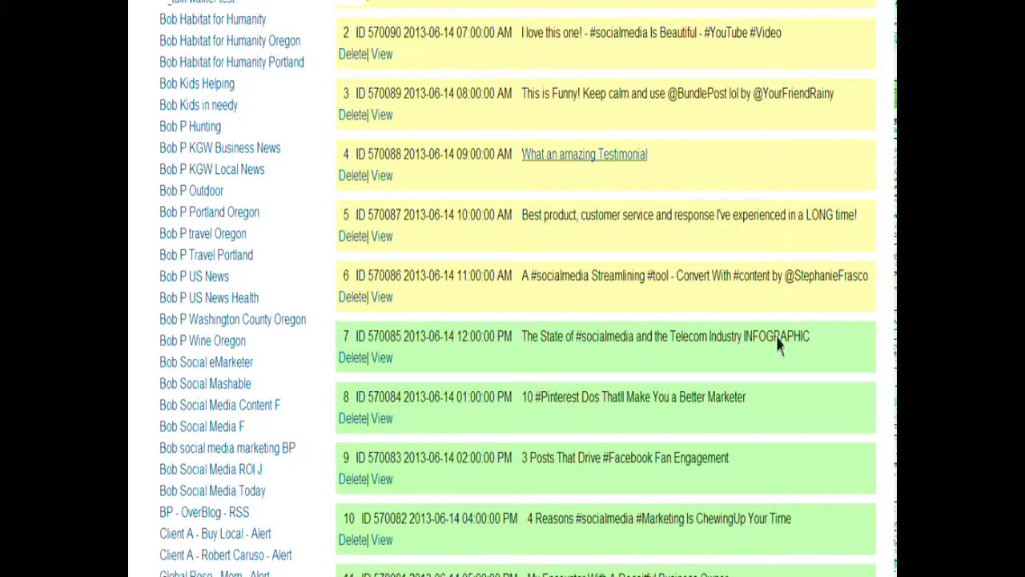
pyautogui.scroll(3, 772, 333)
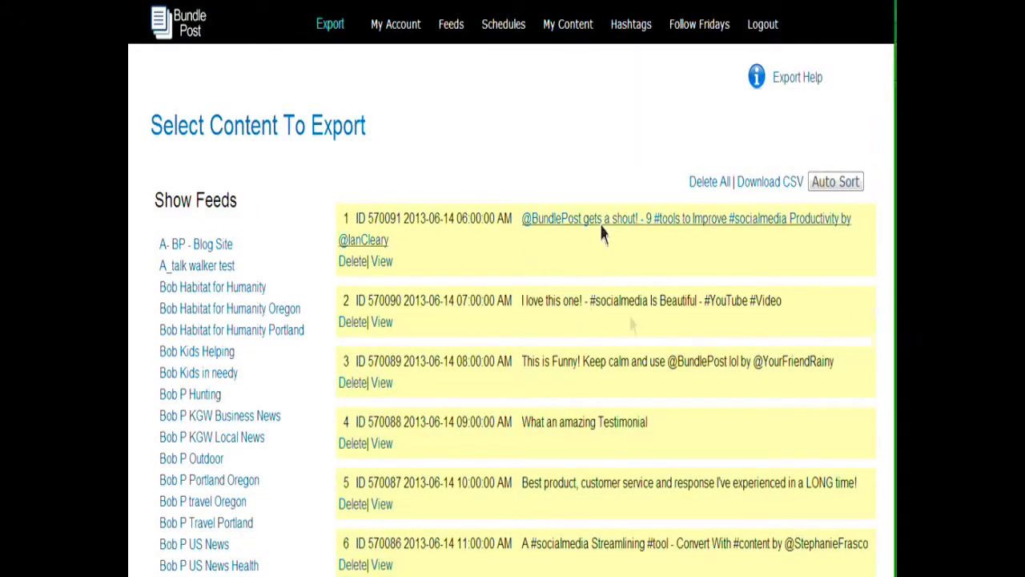
# Step: Move the post "This is Funny!" further down the export table and randomize the order of all posts with Auto Sort
pyautogui.scroll(-2, 731, 383)
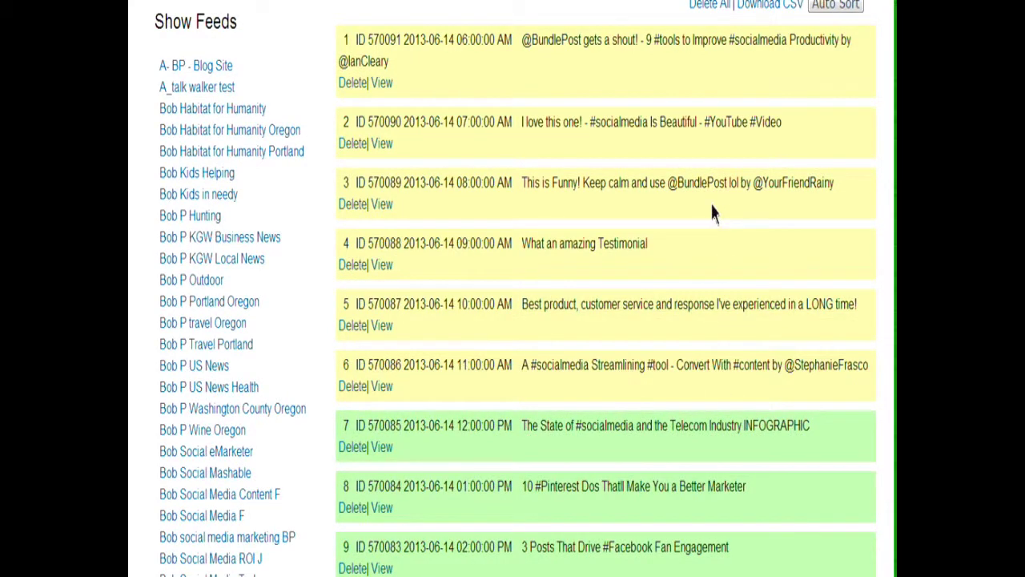
pyautogui.moveTo(585, 200); pyautogui.dragTo(596, 501)
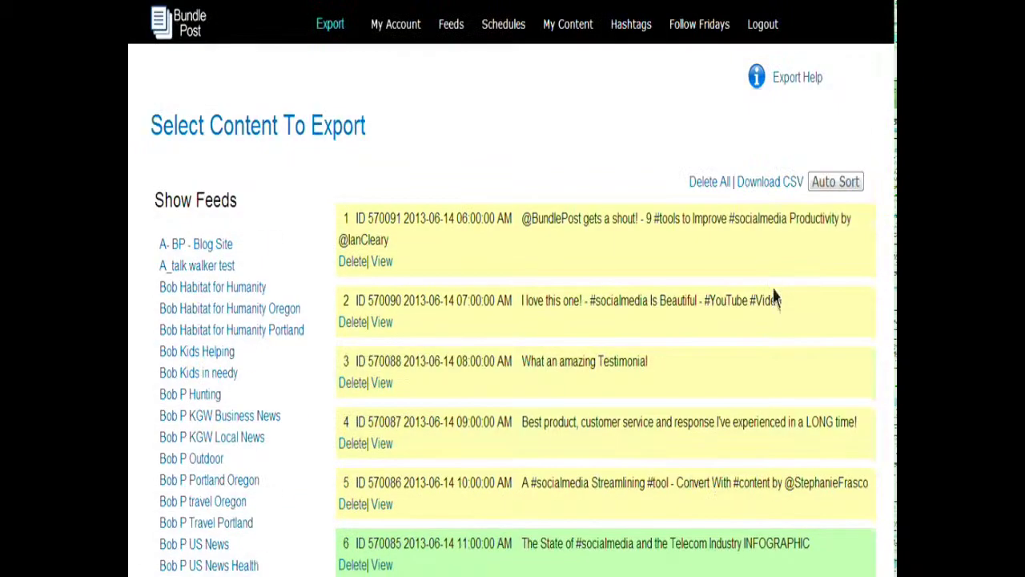
pyautogui.click(838, 185)
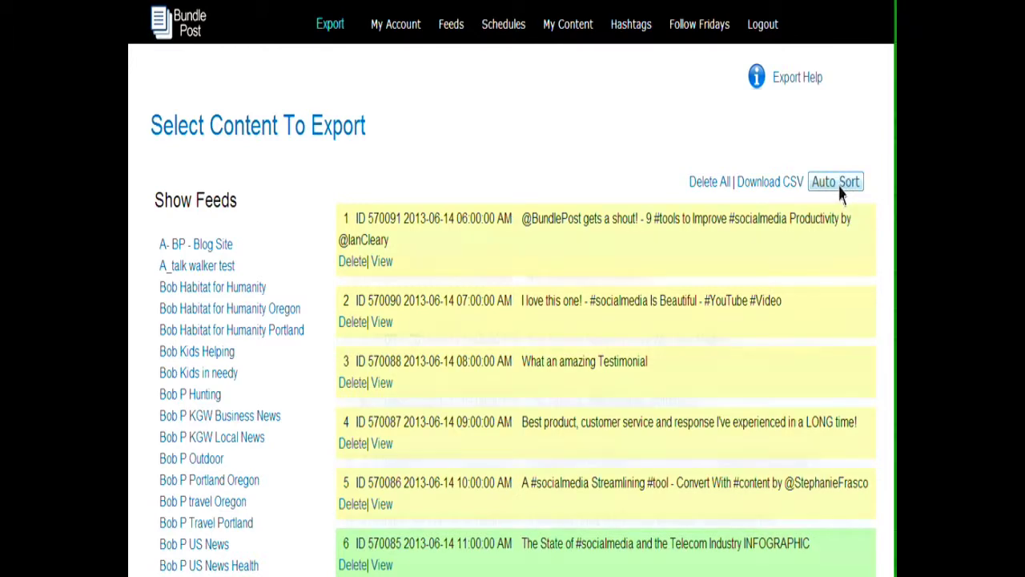
pyautogui.click(844, 187)
pyautogui.click(841, 183)
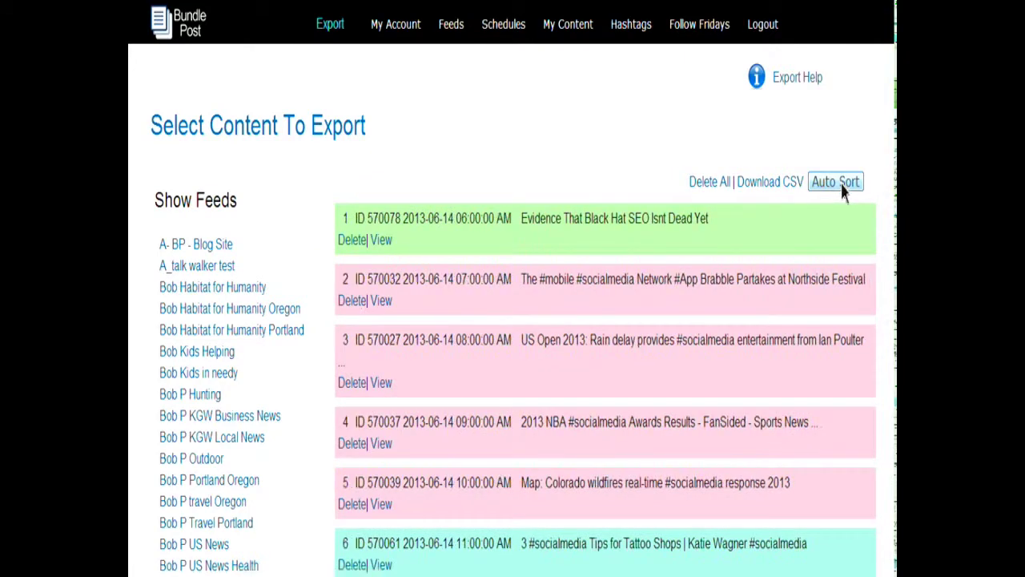
# Step: Move the post "A #socialmedia Streamlining #tool" up to fourth place, after "The Key to Making Real Connections Networking 101"
pyautogui.scroll(-9, 760, 344)
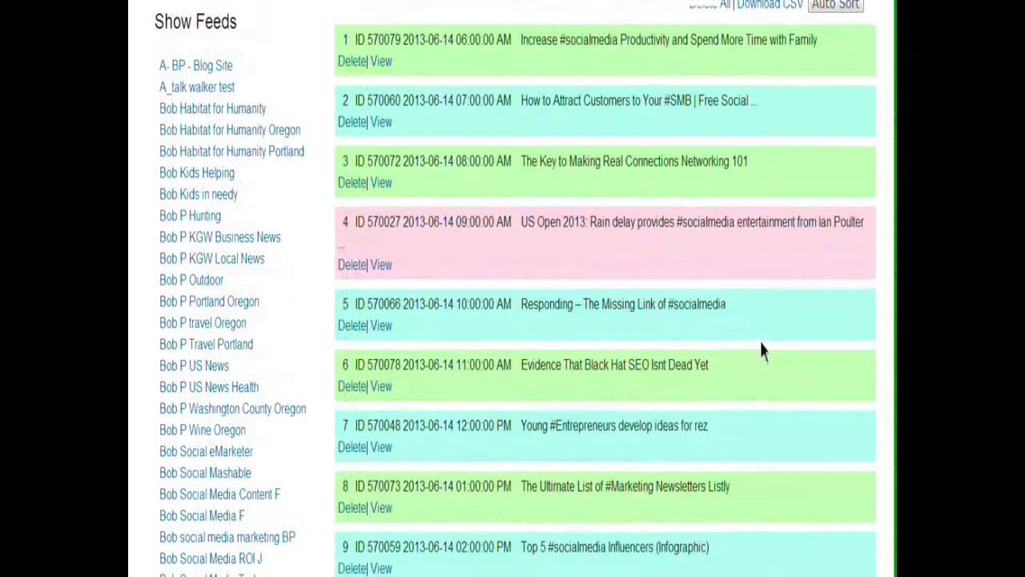
pyautogui.scroll(-2, 758, 346)
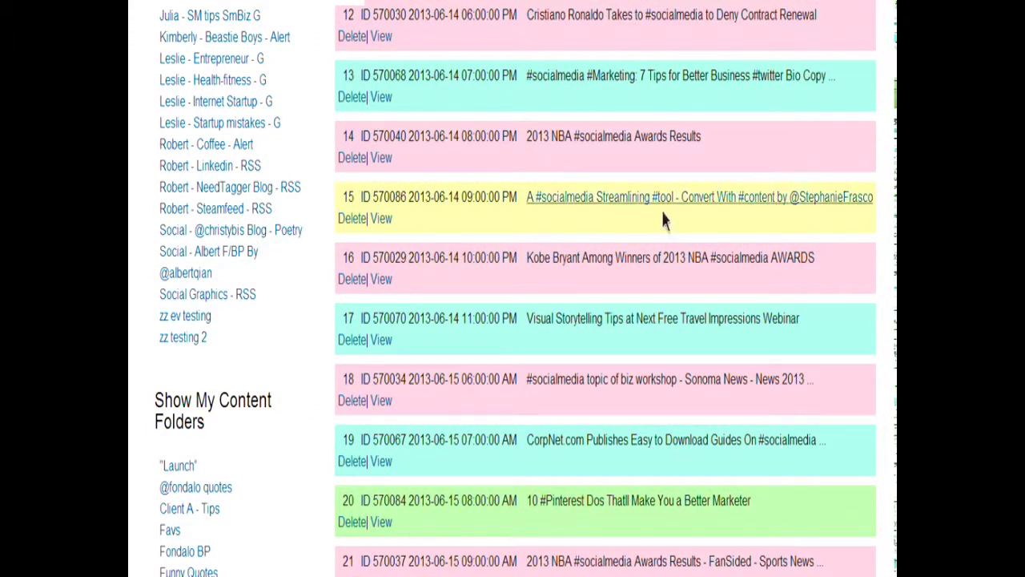
pyautogui.moveTo(661, 214); pyautogui.dragTo(673, 337)
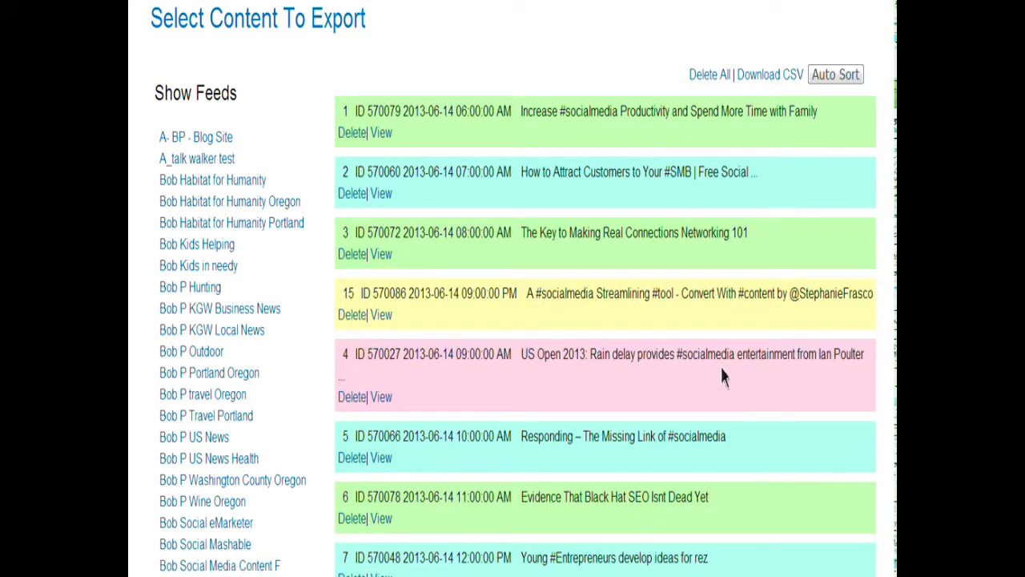
# Step: Move the post "I love this one! - #socialmedia Is Beautiful" from near the end of the export table to an earlier slot
pyautogui.scroll(-9, 723, 370)
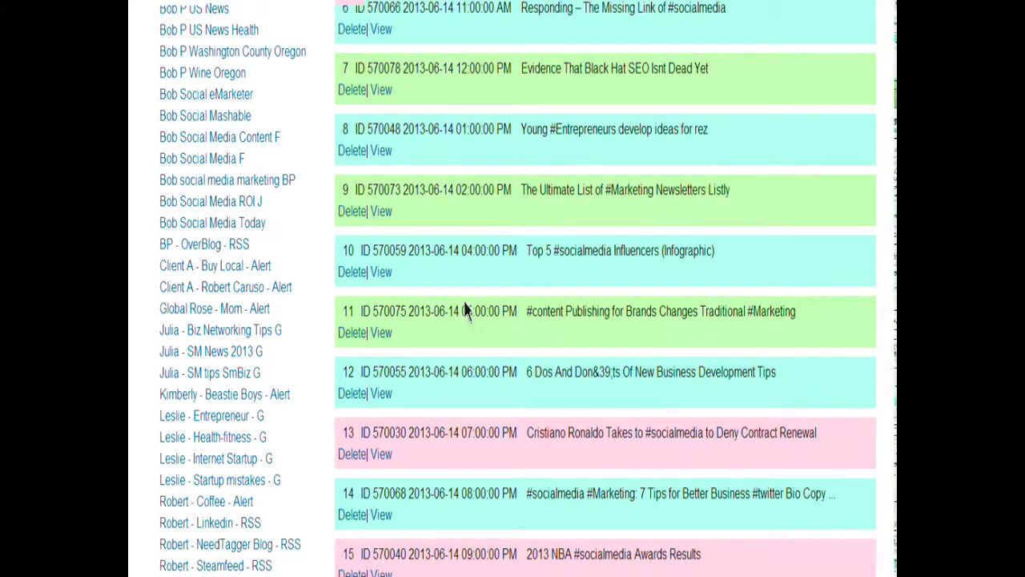
pyautogui.scroll(-10, 479, 328)
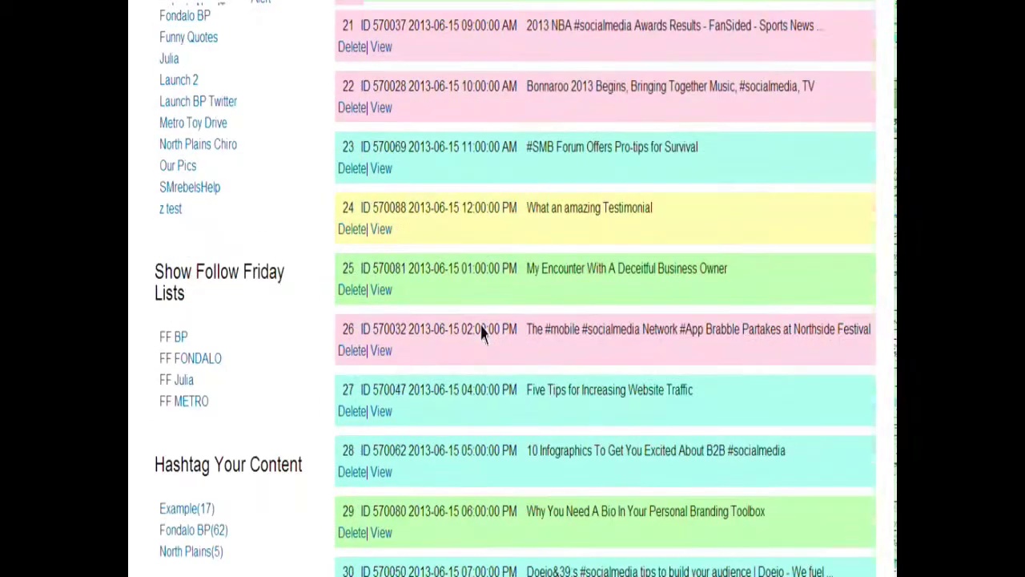
pyautogui.scroll(-10, 481, 328)
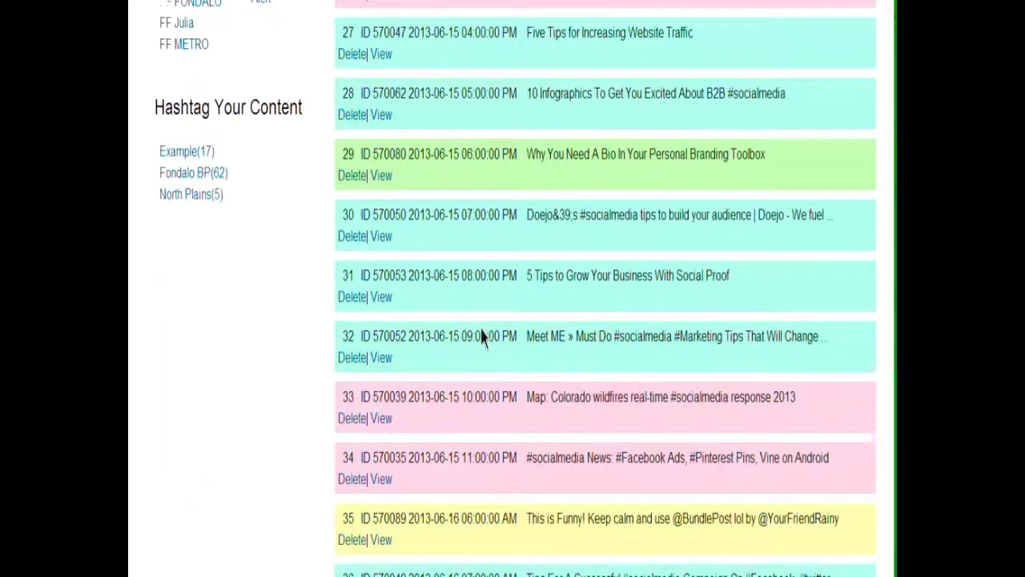
pyautogui.scroll(-14, 483, 335)
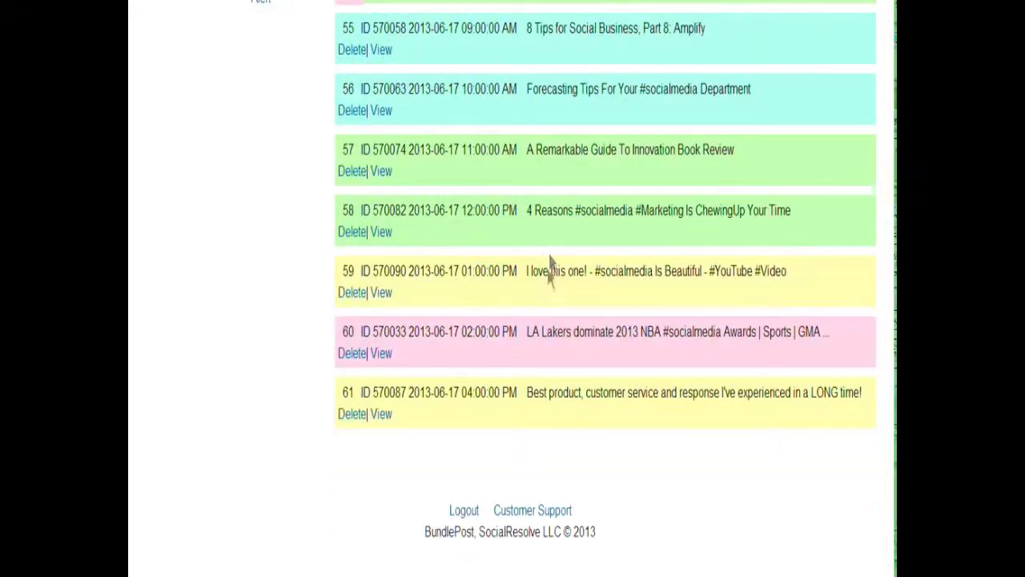
pyautogui.moveTo(524, 291); pyautogui.dragTo(513, 176)
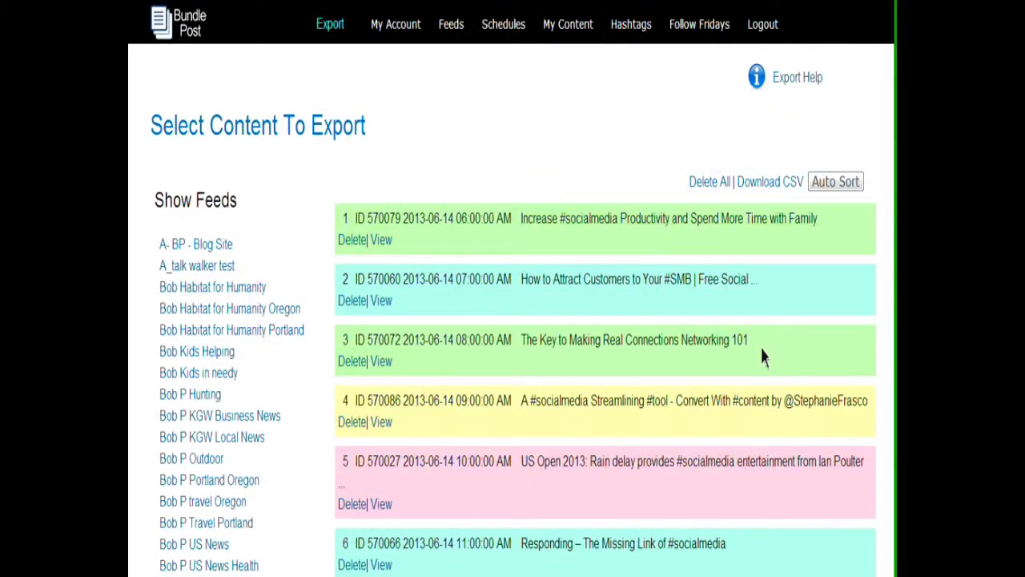
# Step: Open the Export Table Help and read through its sections on selecting, sorting, hashtagging, exporting and uploading content to Hootsuite
pyautogui.scroll(-3, 760, 345)
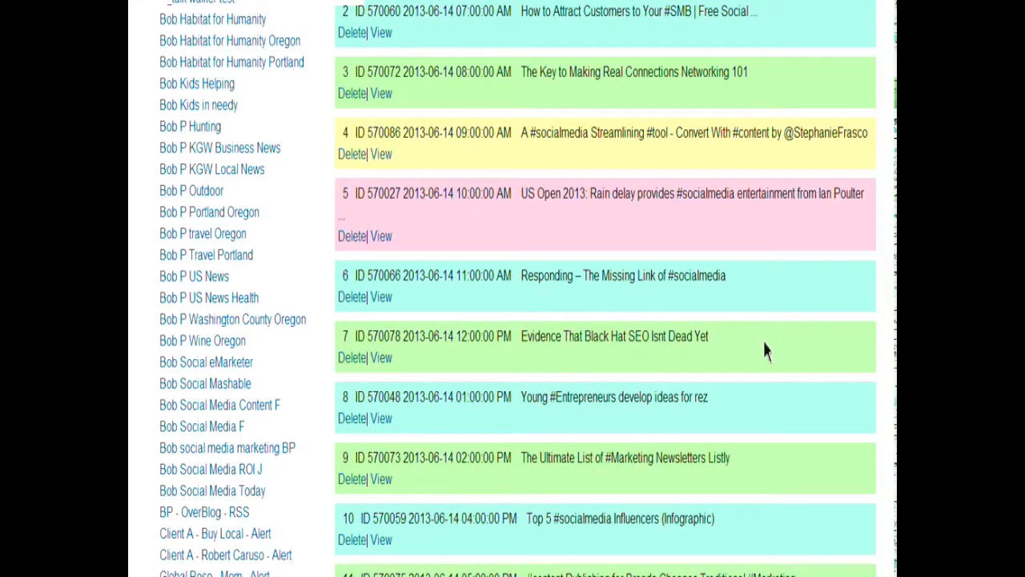
pyautogui.scroll(3, 763, 343)
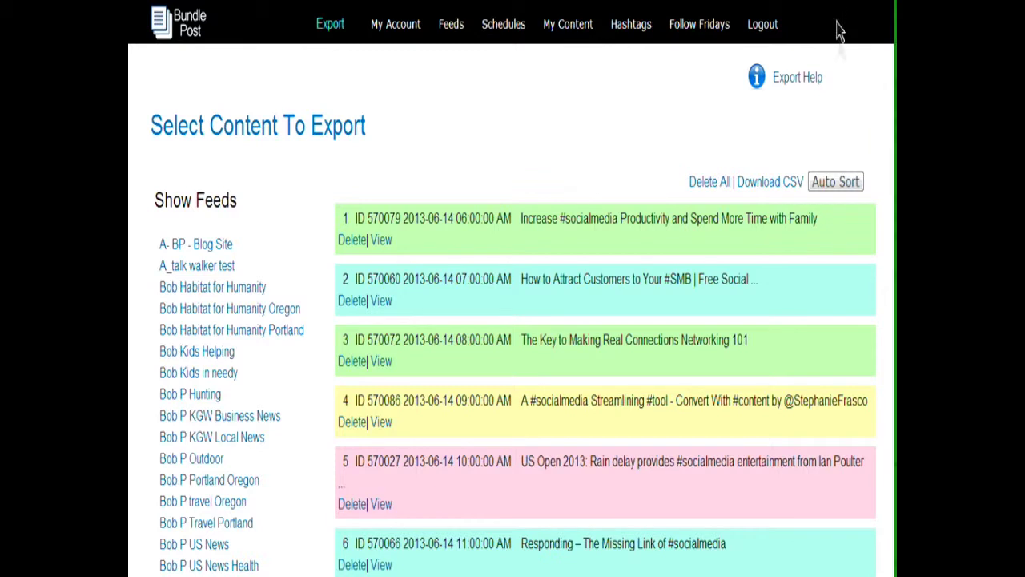
pyautogui.click(796, 80)
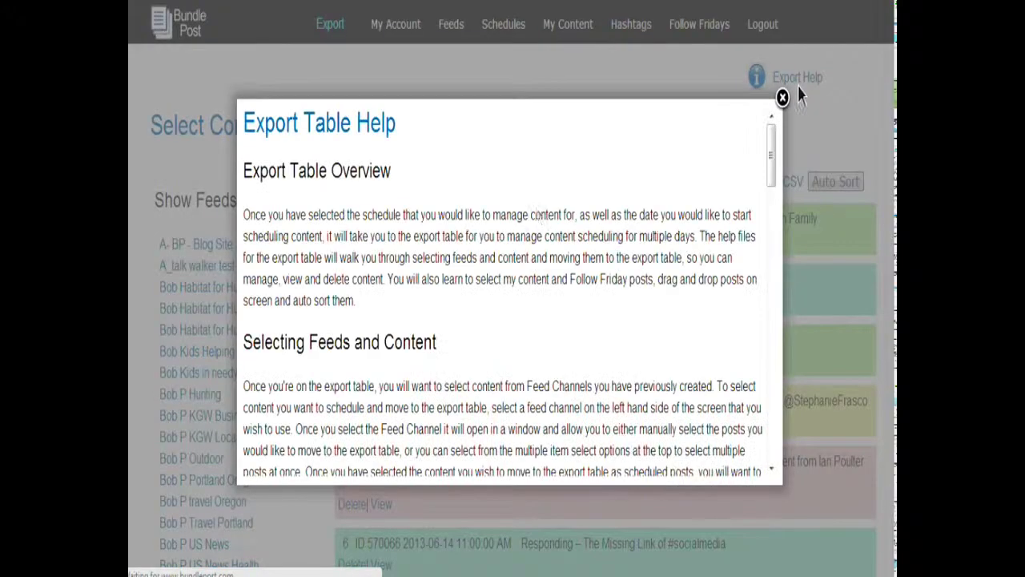
pyautogui.scroll(-10, 506, 256)
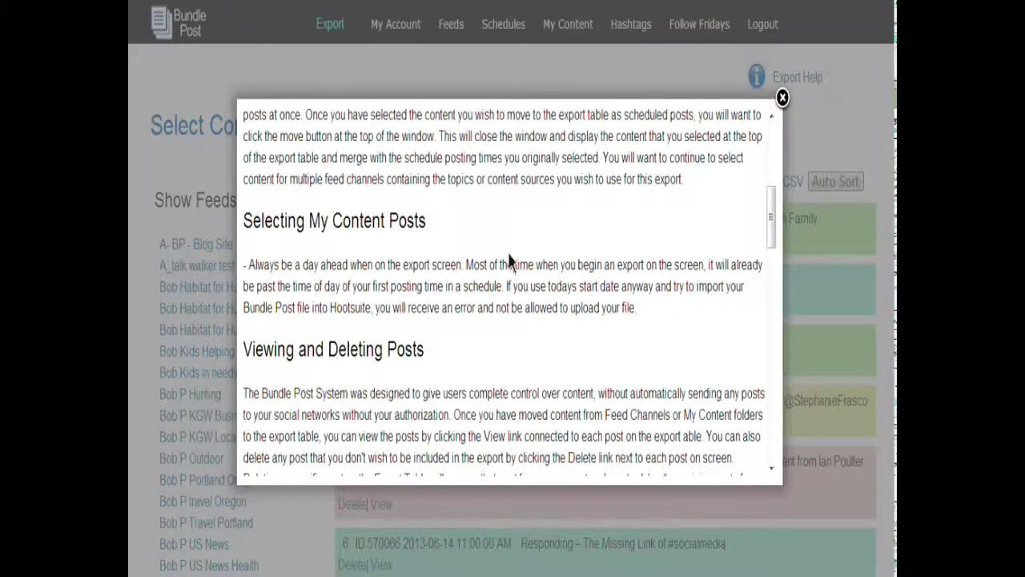
pyautogui.scroll(-6, 516, 255)
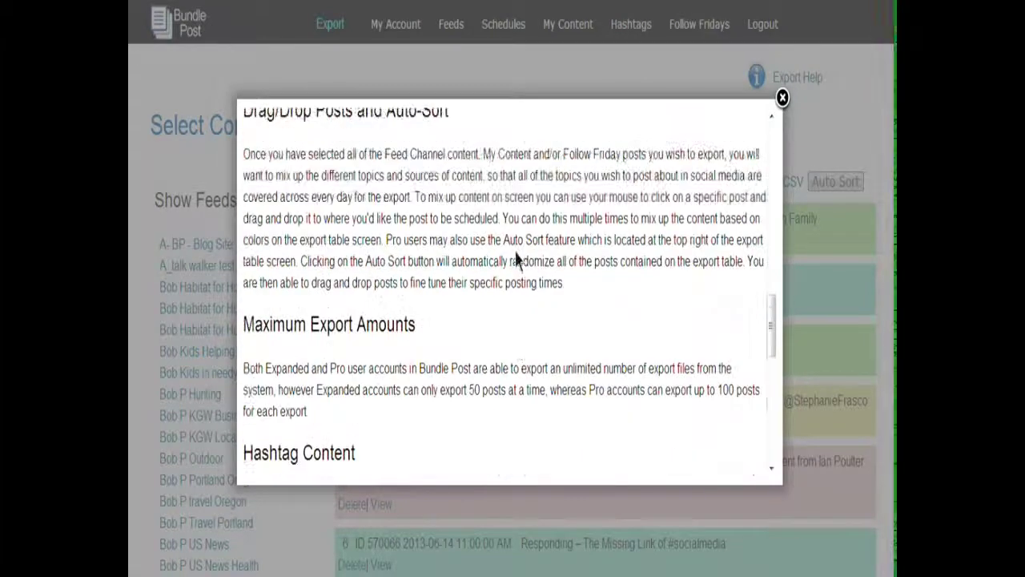
pyautogui.scroll(-1, 520, 264)
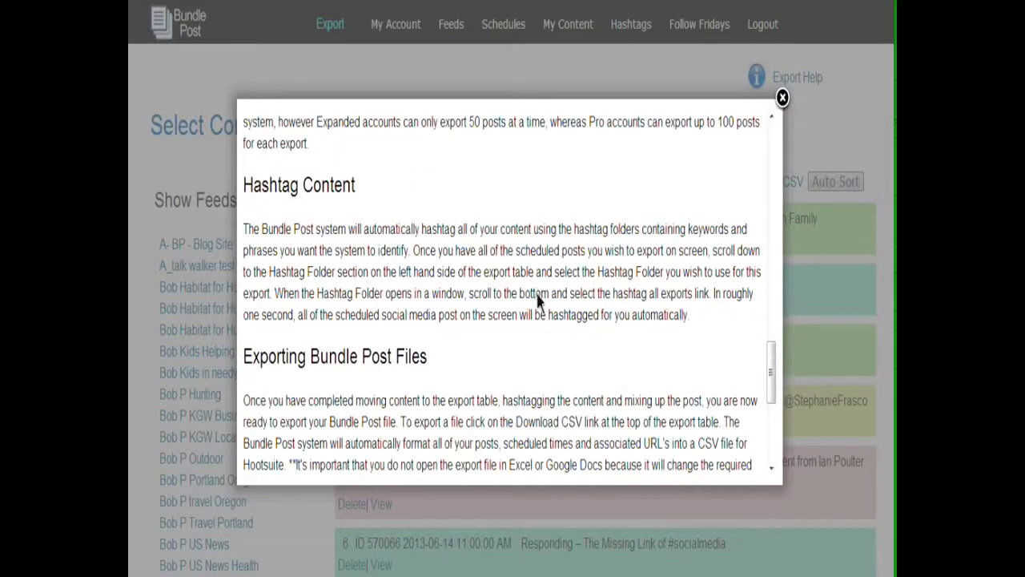
pyautogui.scroll(-2, 538, 301)
pyautogui.scroll(-4, 610, 266)
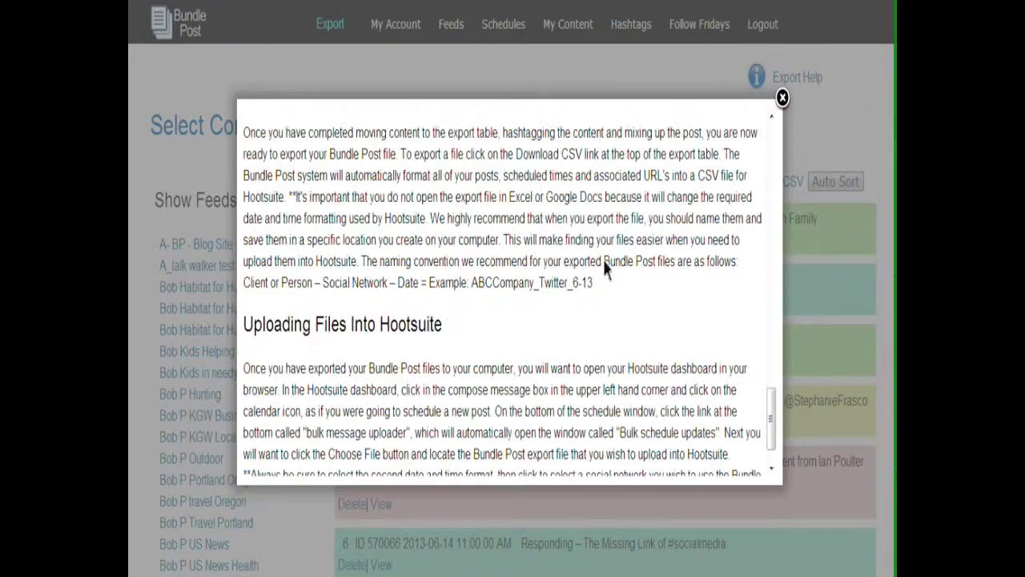